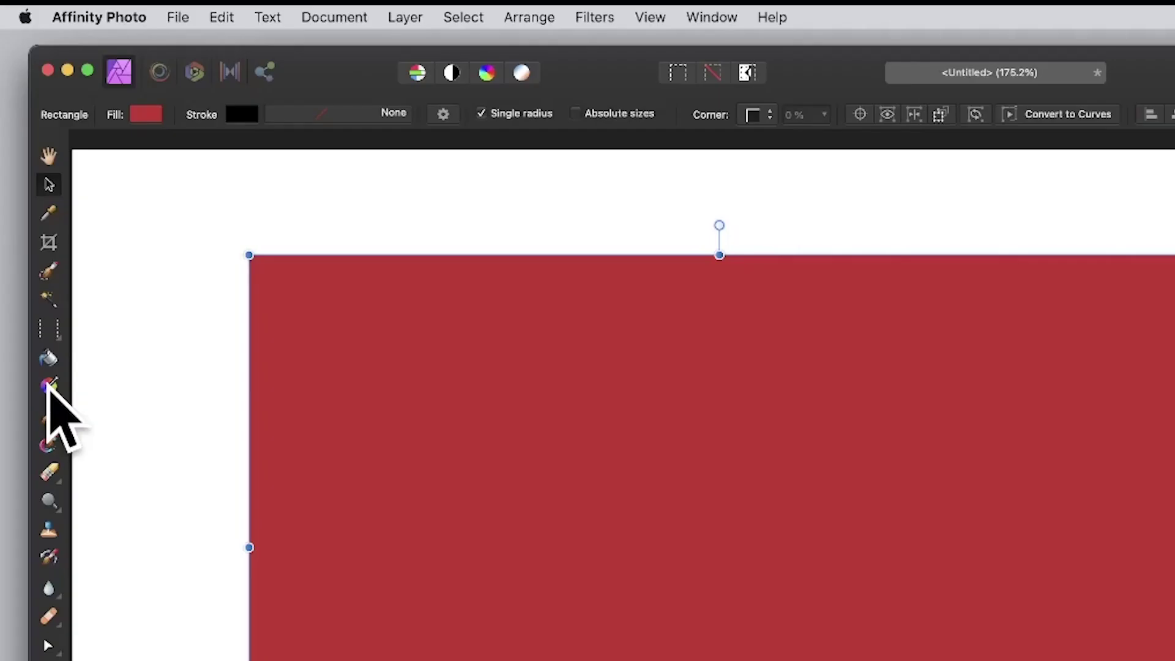
Step: With the Gradient tool, change the rectangle's solid red fill to a Linear gradient type
{"action": "left_click", "coordinate": [26, 201]}
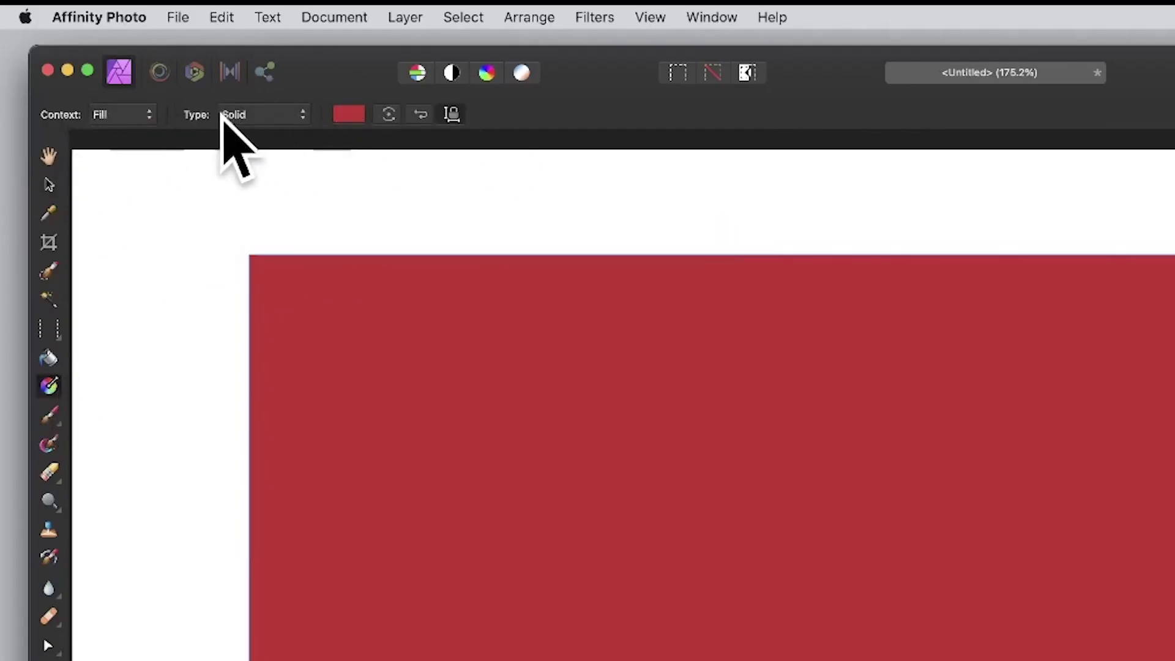
{"action": "left_click", "coordinate": [258, 112]}
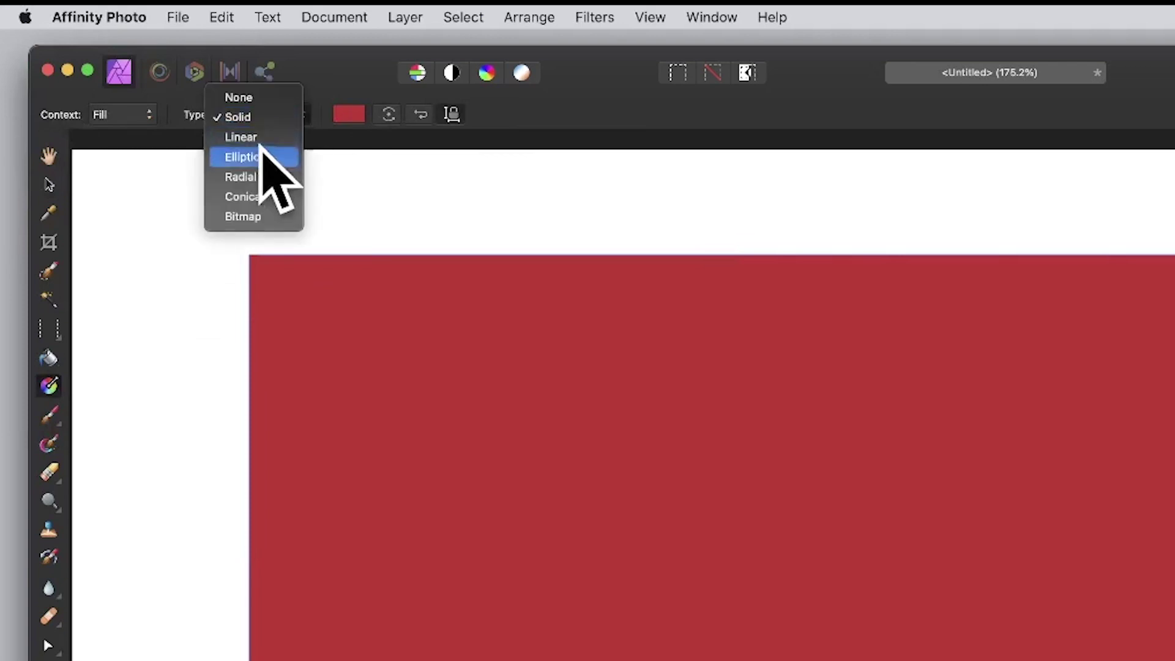
{"action": "left_click", "coordinate": [272, 137]}
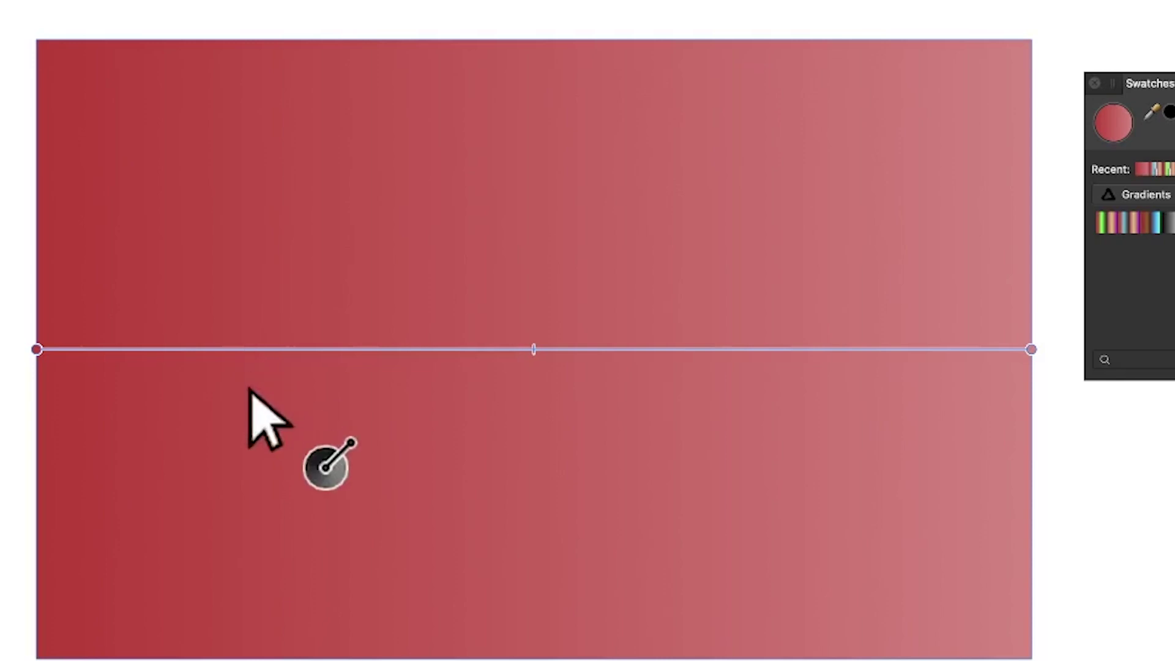
Step: Insert a new stop on the gradient line and drag it right toward the middle
{"action": "left_click", "coordinate": [266, 349]}
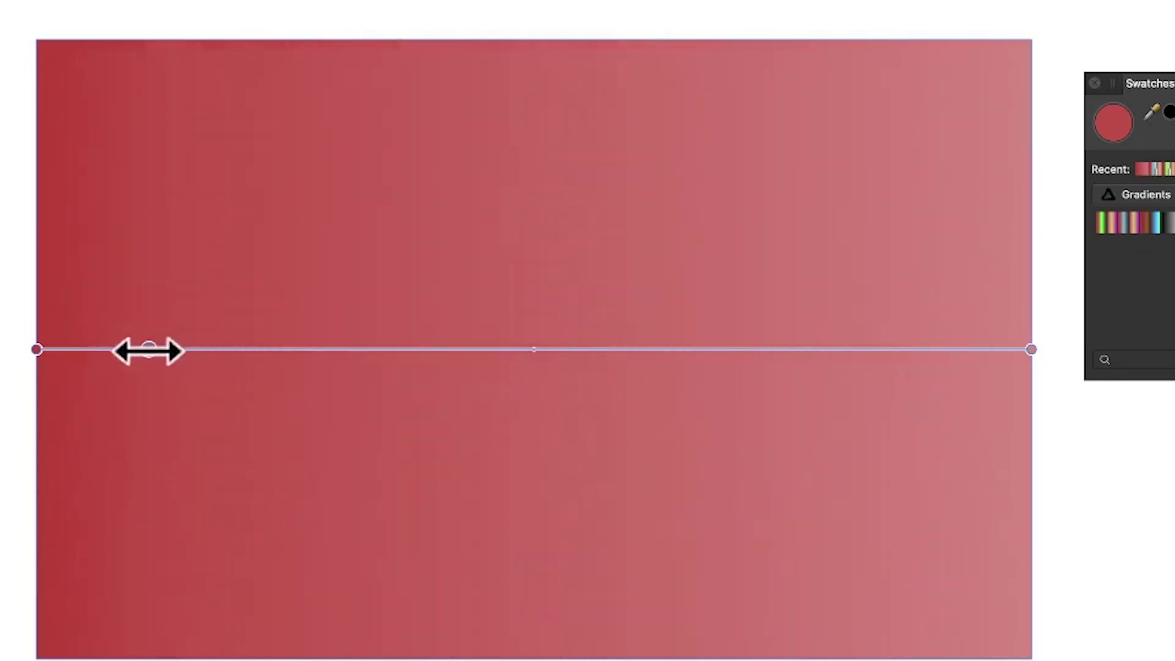
{"action": "left_click_drag", "start_coordinate": [149, 350], "coordinate": [485, 358]}
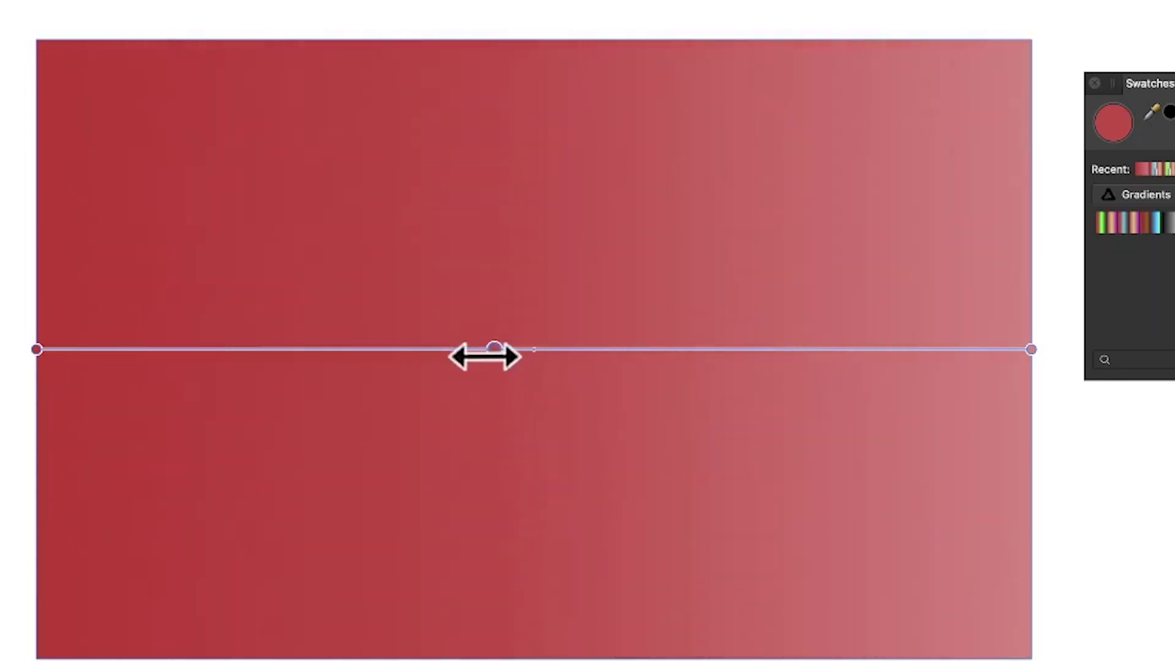
{"action": "left_click_drag", "start_coordinate": [275, 351], "coordinate": [433, 360]}
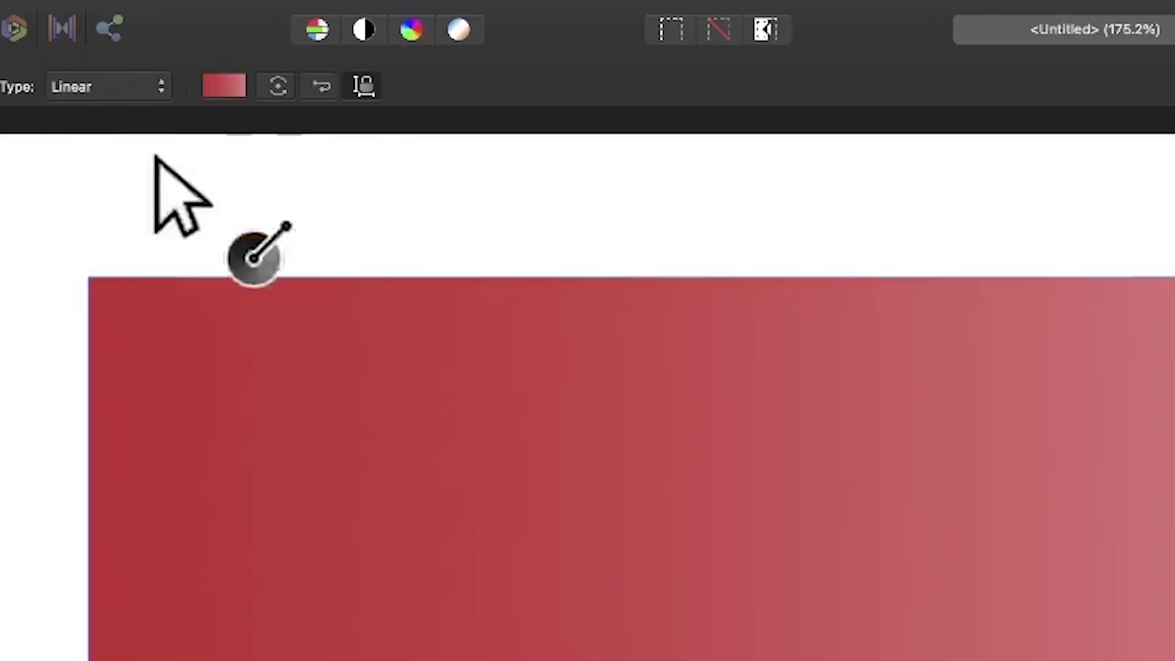
Step: In the Gradient editor, move the middle stop to 40% and colour it blue
{"action": "left_click", "coordinate": [224, 83]}
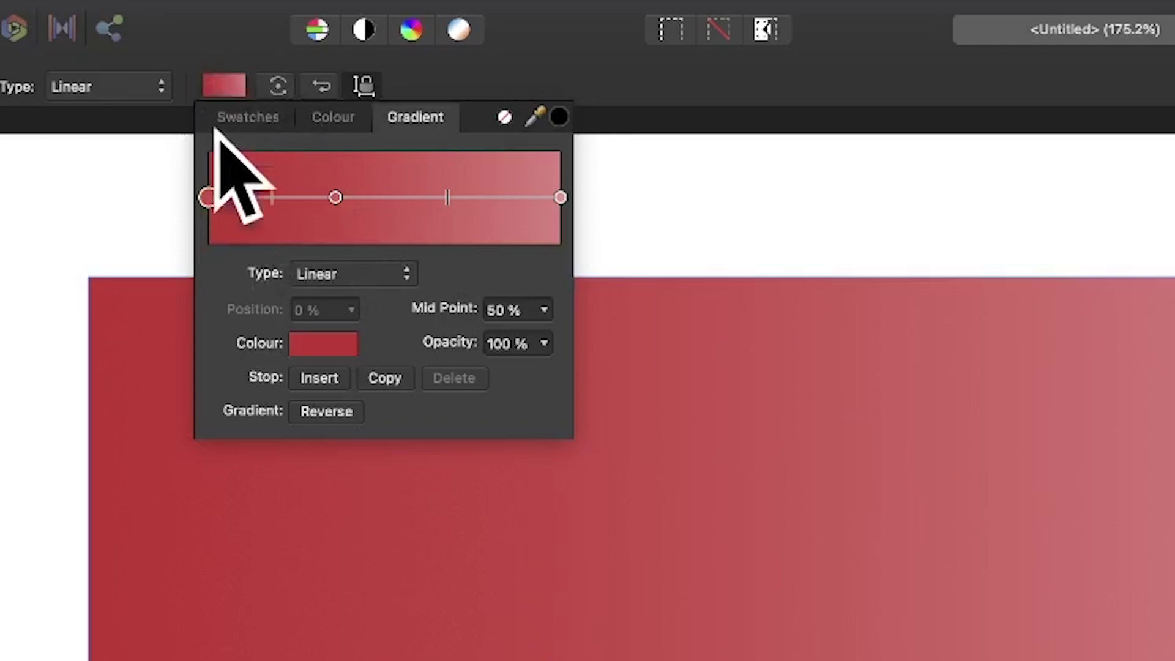
{"action": "left_click", "coordinate": [335, 197]}
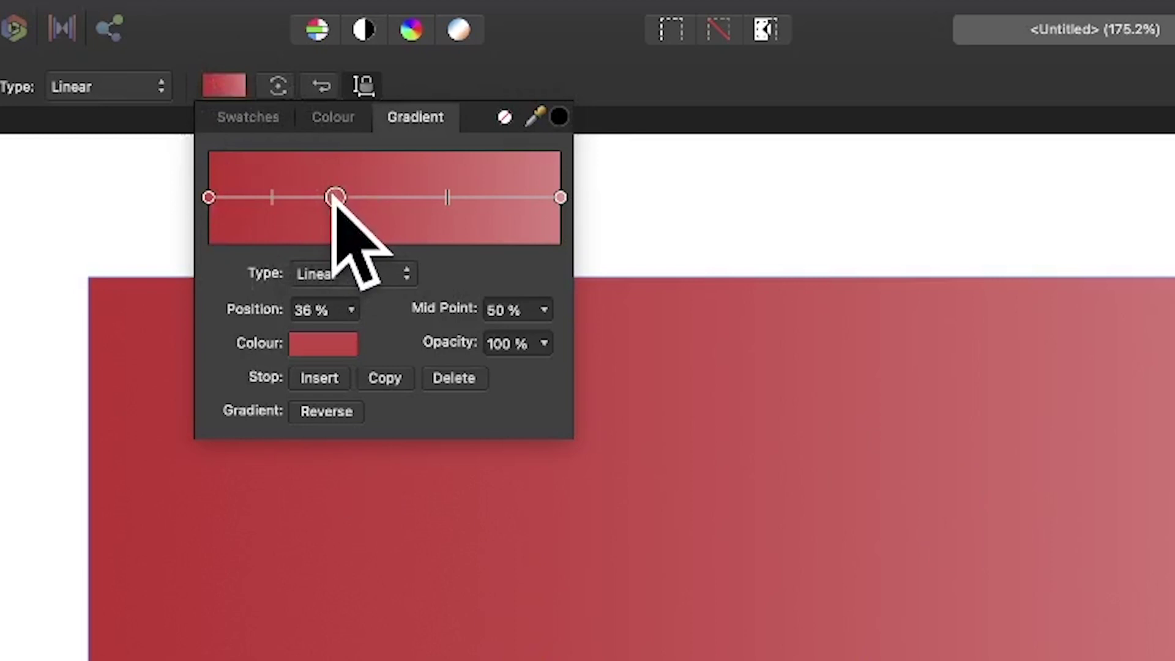
{"action": "mouse_move", "coordinate": [336, 197]}
{"action": "left_mouse_down"}
{"action": "mouse_move", "coordinate": [466, 197]}
{"action": "mouse_move", "coordinate": [352, 197]}
{"action": "left_mouse_up"}
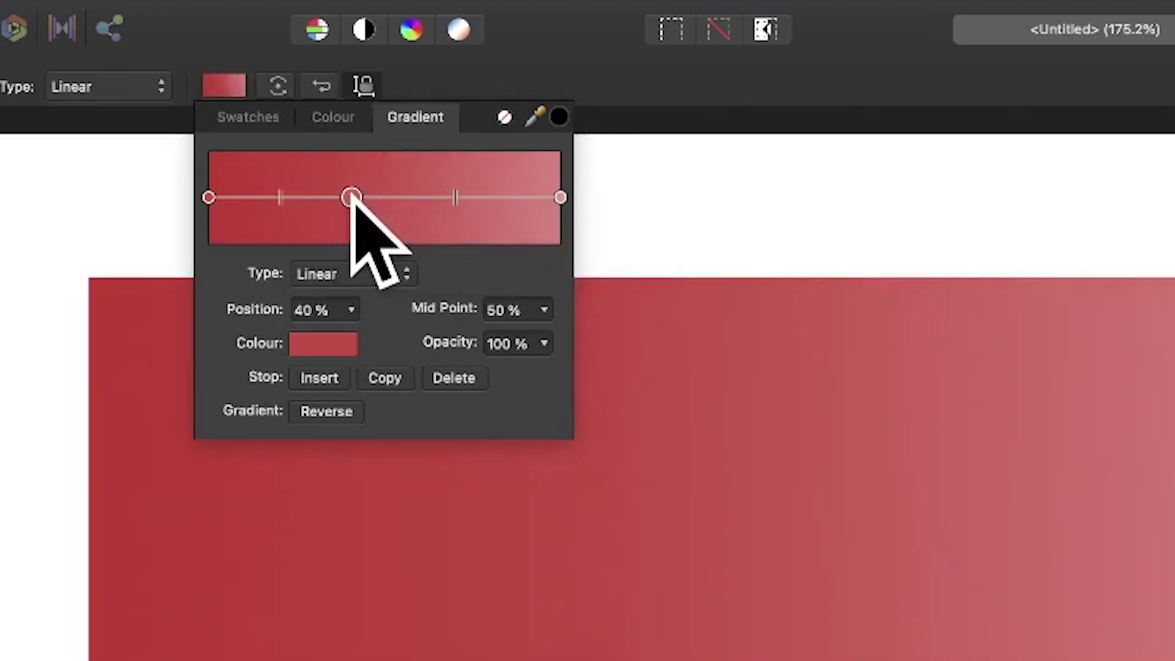
{"action": "left_click", "coordinate": [337, 344]}
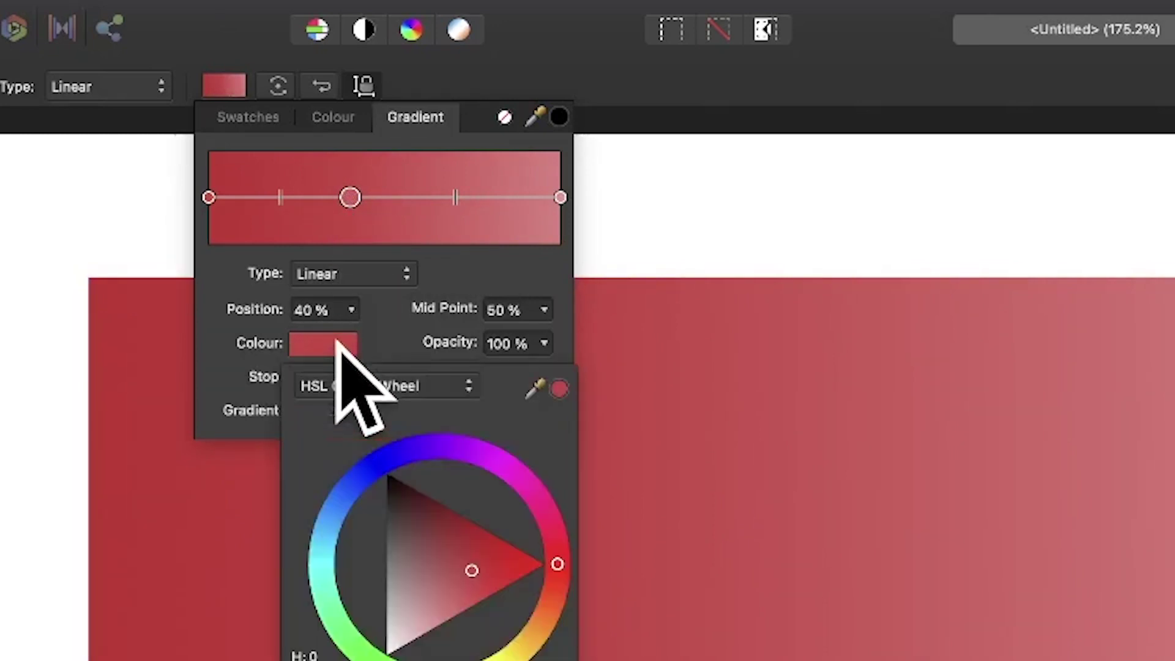
{"action": "left_click", "coordinate": [374, 465]}
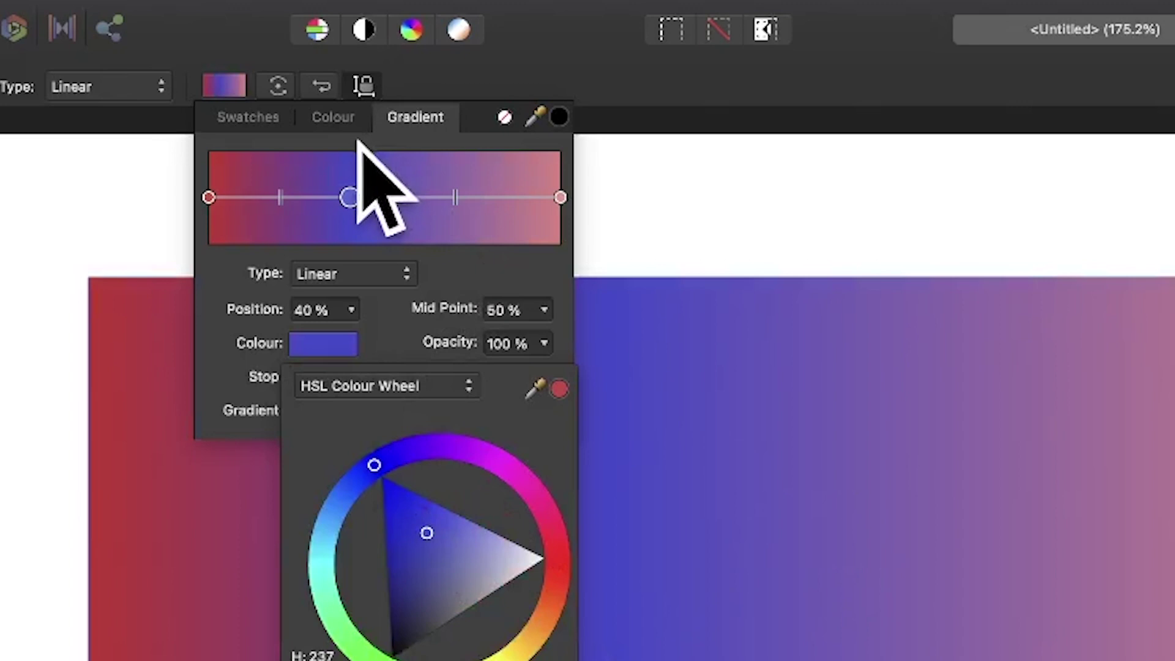
{"action": "left_click", "coordinate": [505, 197]}
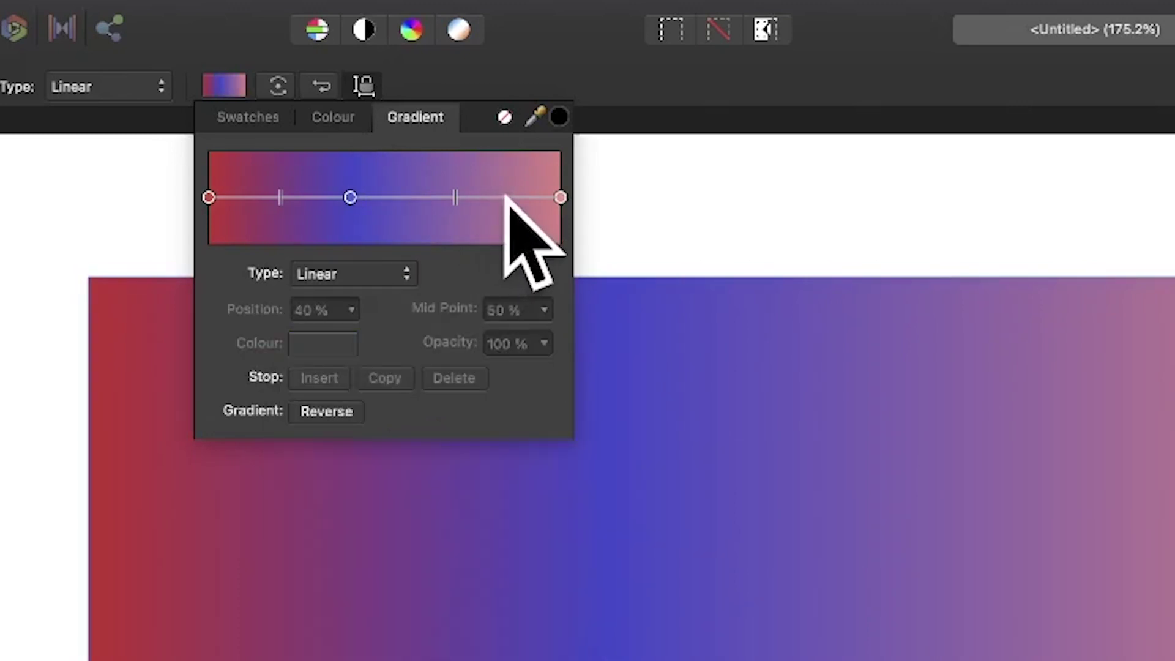
Step: Add stops at 63% and 88%, shift the blue stop to about 24%, and select the 88% stop
{"action": "left_click", "coordinate": [430, 197]}
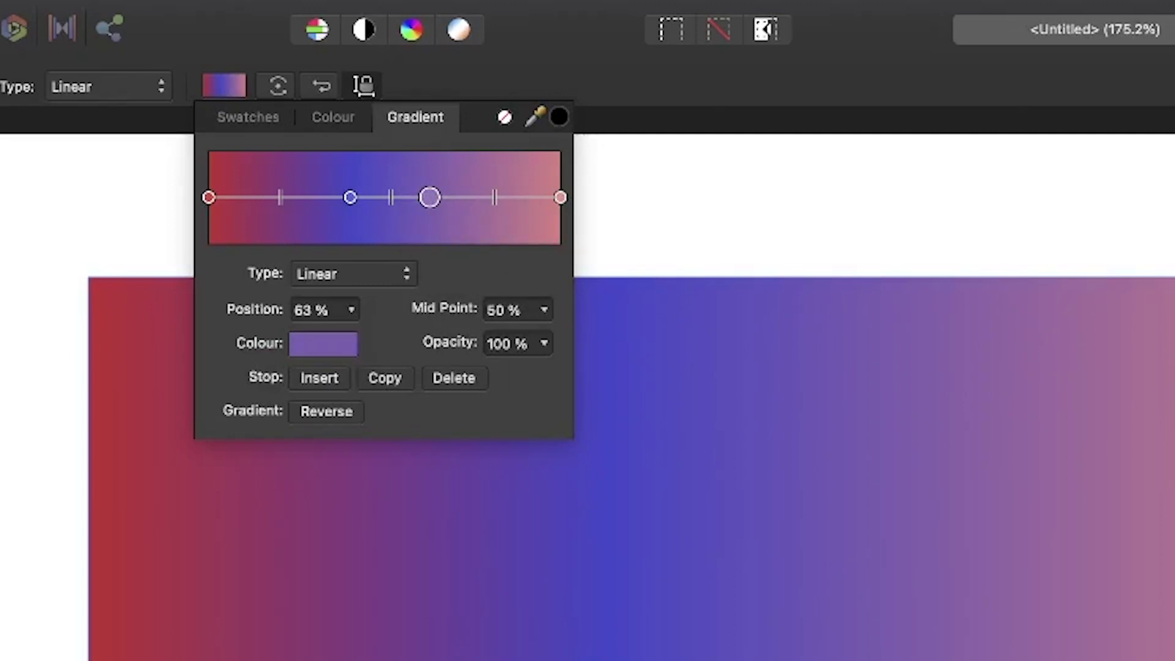
{"action": "left_click", "coordinate": [518, 197]}
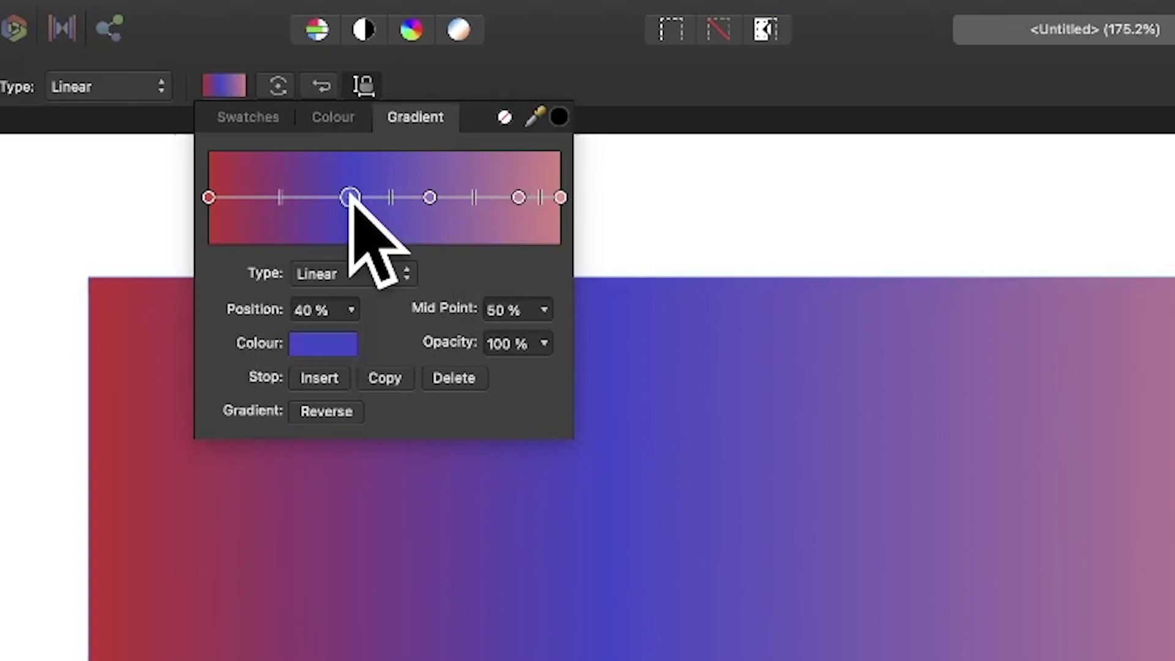
{"action": "left_click_drag", "start_coordinate": [349, 198], "coordinate": [295, 197]}
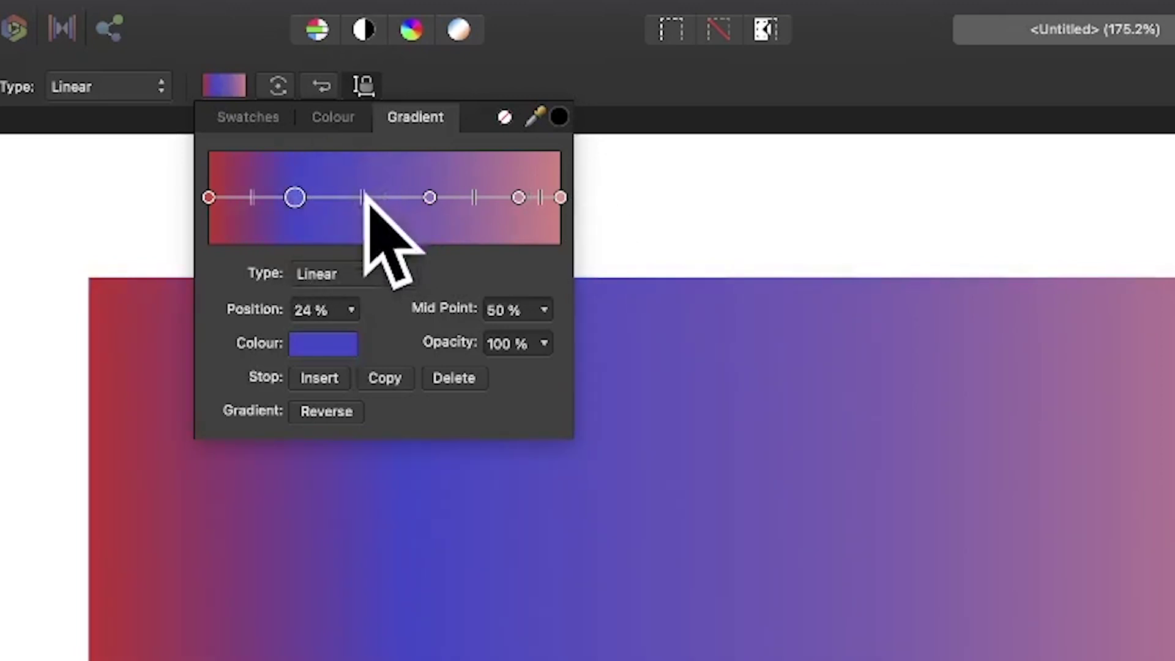
{"action": "left_click", "coordinate": [519, 198]}
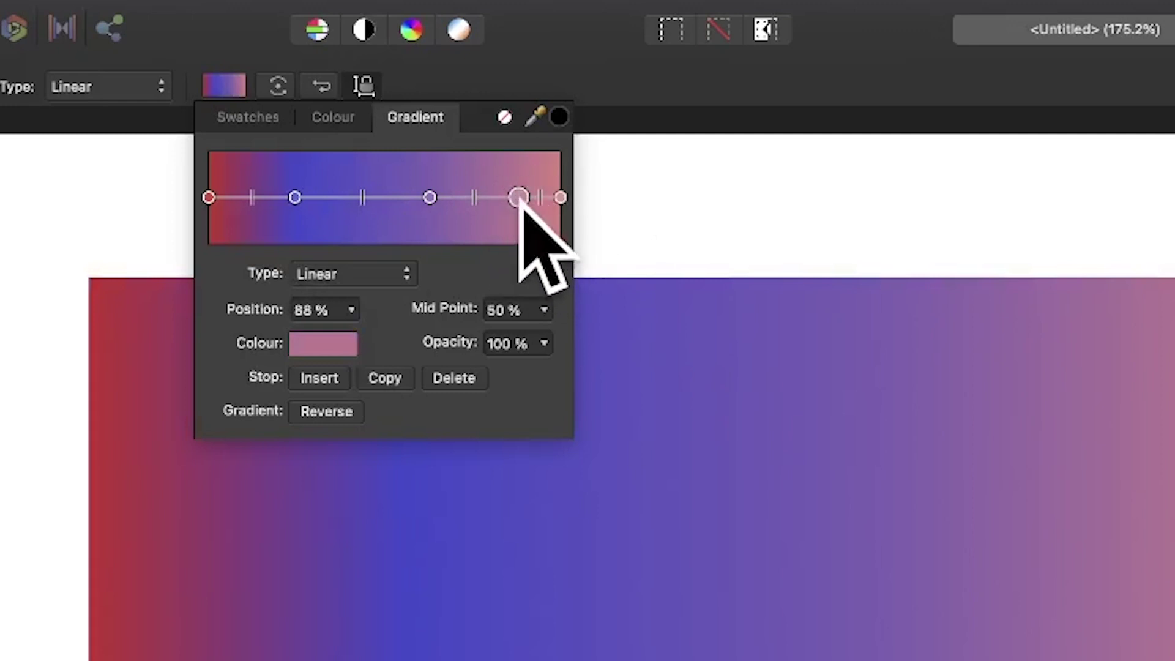
Step: Colour the 88% stop crimson and the 63% stop yellow, then move yellow to about 66%
{"action": "left_click", "coordinate": [336, 346]}
{"action": "left_click_drag", "start_coordinate": [488, 553], "coordinate": [543, 525]}
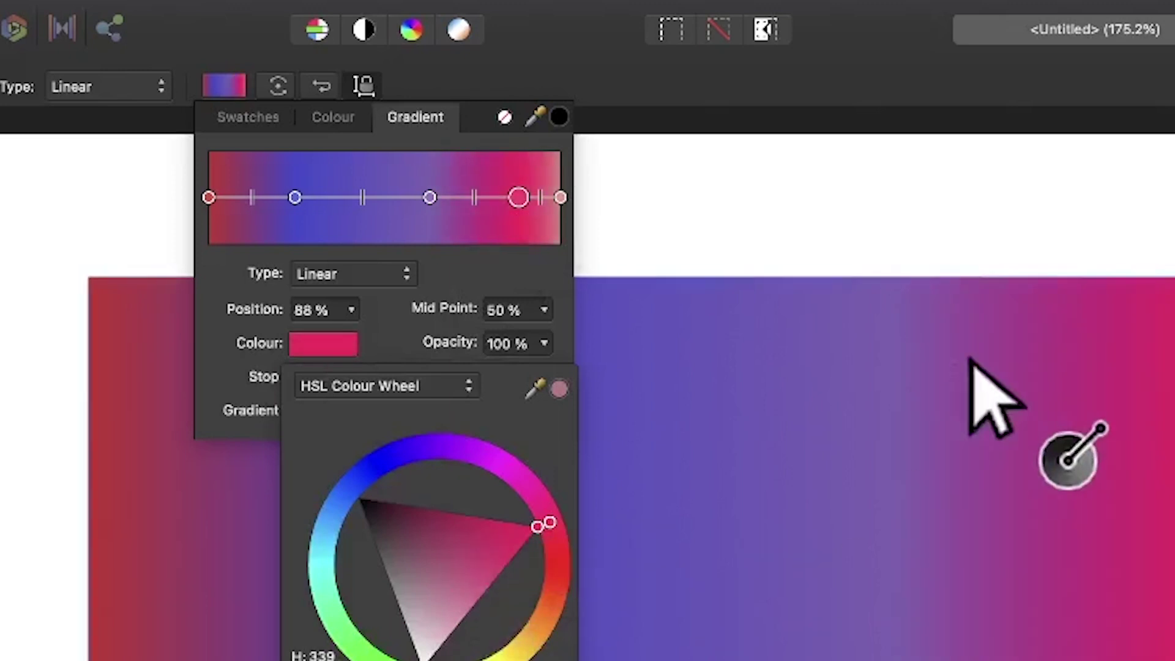
{"action": "left_click", "coordinate": [427, 196]}
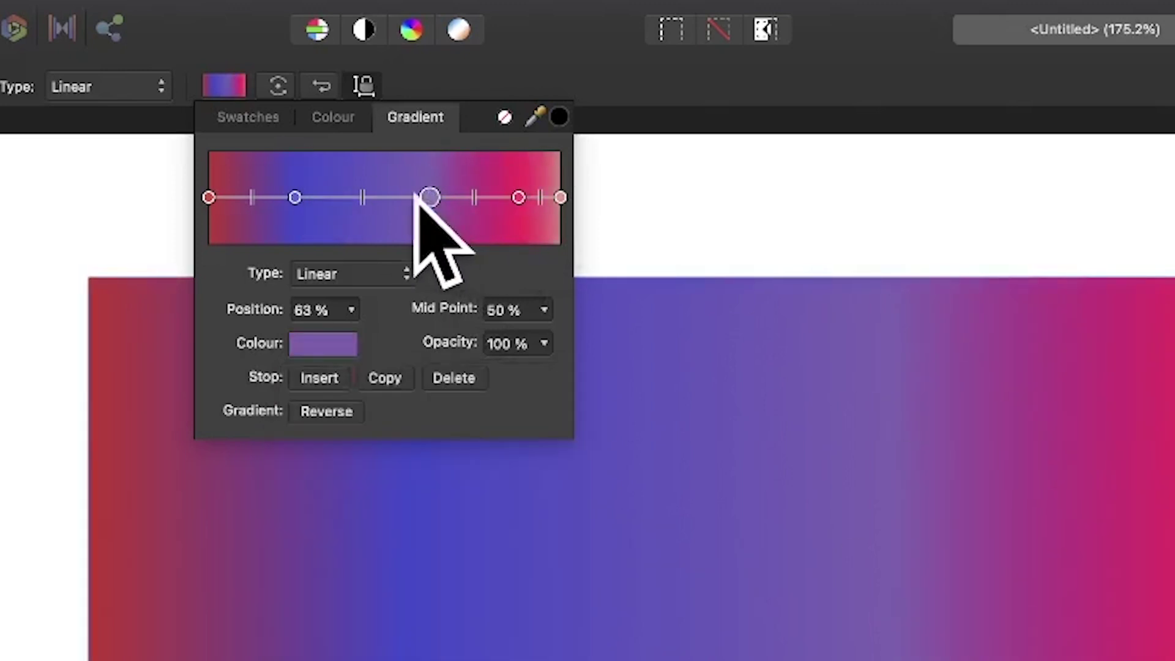
{"action": "left_click", "coordinate": [331, 341]}
{"action": "left_click", "coordinate": [514, 653]}
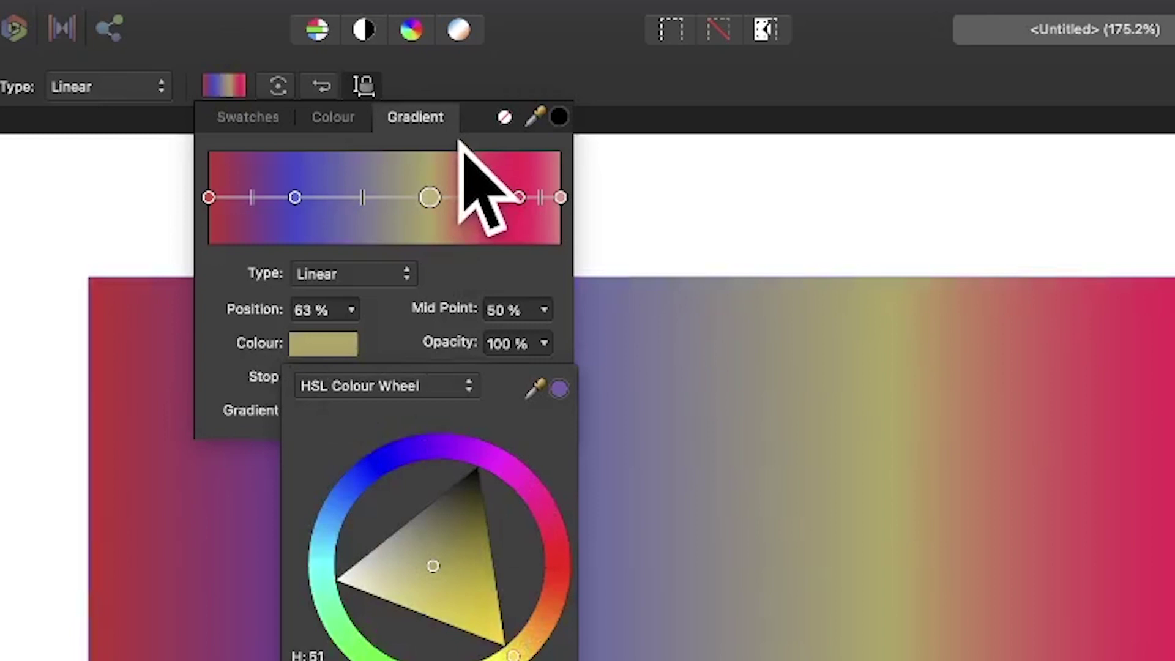
{"action": "left_click", "coordinate": [430, 197]}
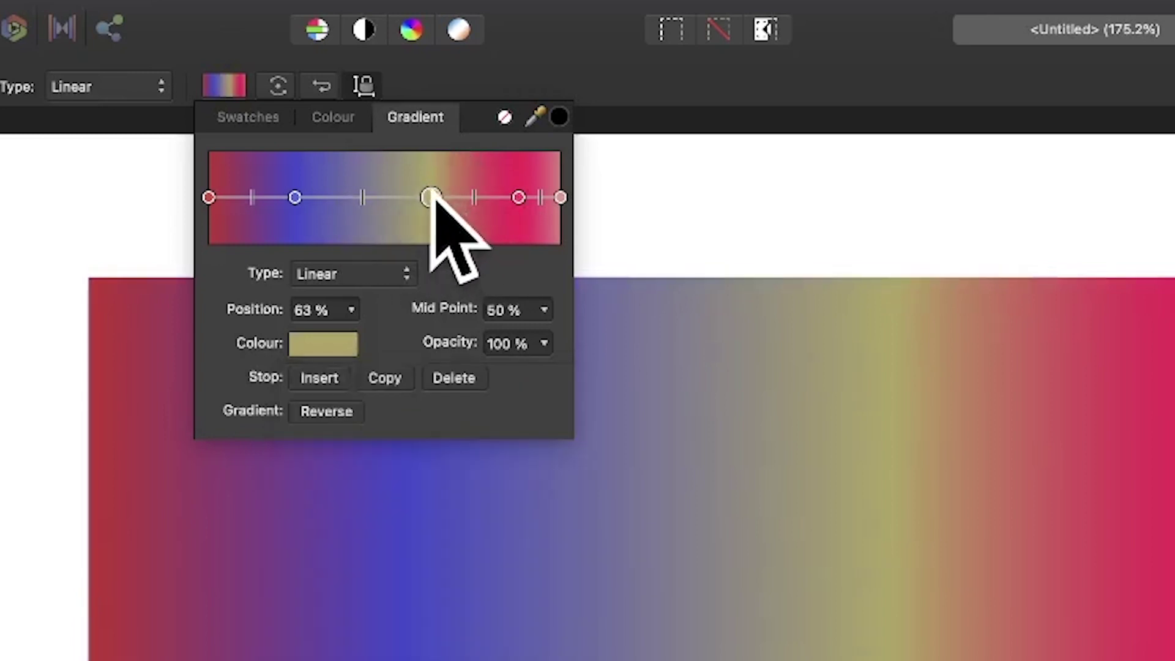
{"action": "mouse_move", "coordinate": [426, 196]}
{"action": "left_mouse_down"}
{"action": "mouse_move", "coordinate": [352, 197]}
{"action": "mouse_move", "coordinate": [469, 197]}
{"action": "mouse_move", "coordinate": [353, 197]}
{"action": "mouse_move", "coordinate": [437, 197]}
{"action": "left_mouse_up"}
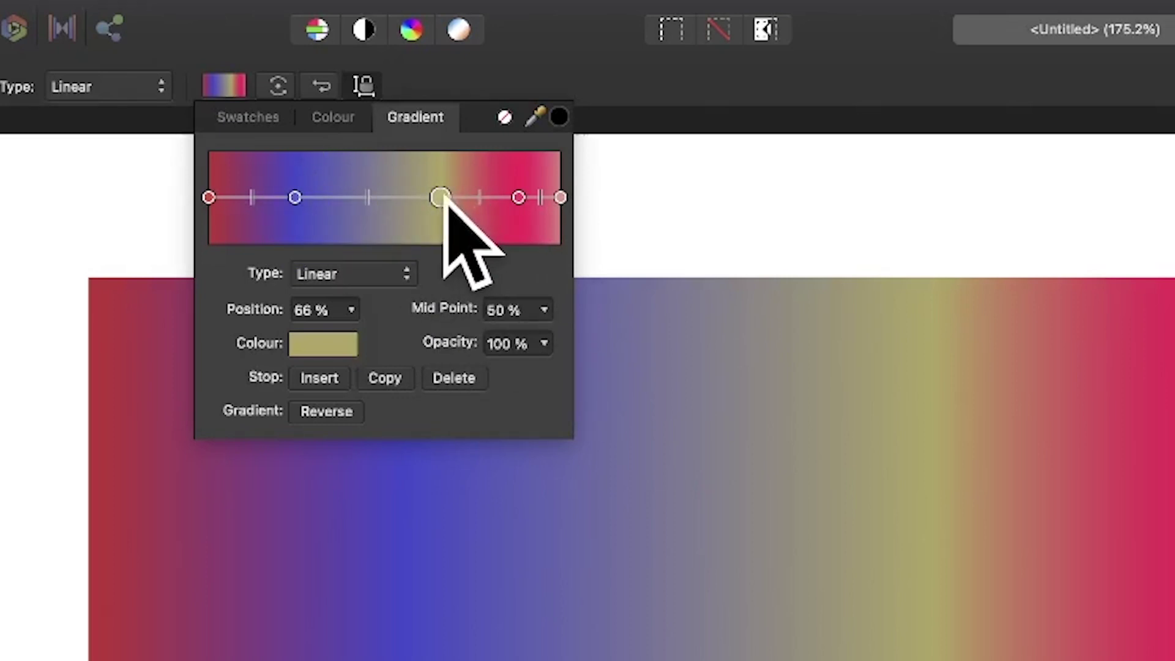
Step: Place the yellow stop at 61% and set its Mid Point to 46%
{"action": "left_click_drag", "start_coordinate": [443, 197], "coordinate": [417, 232]}
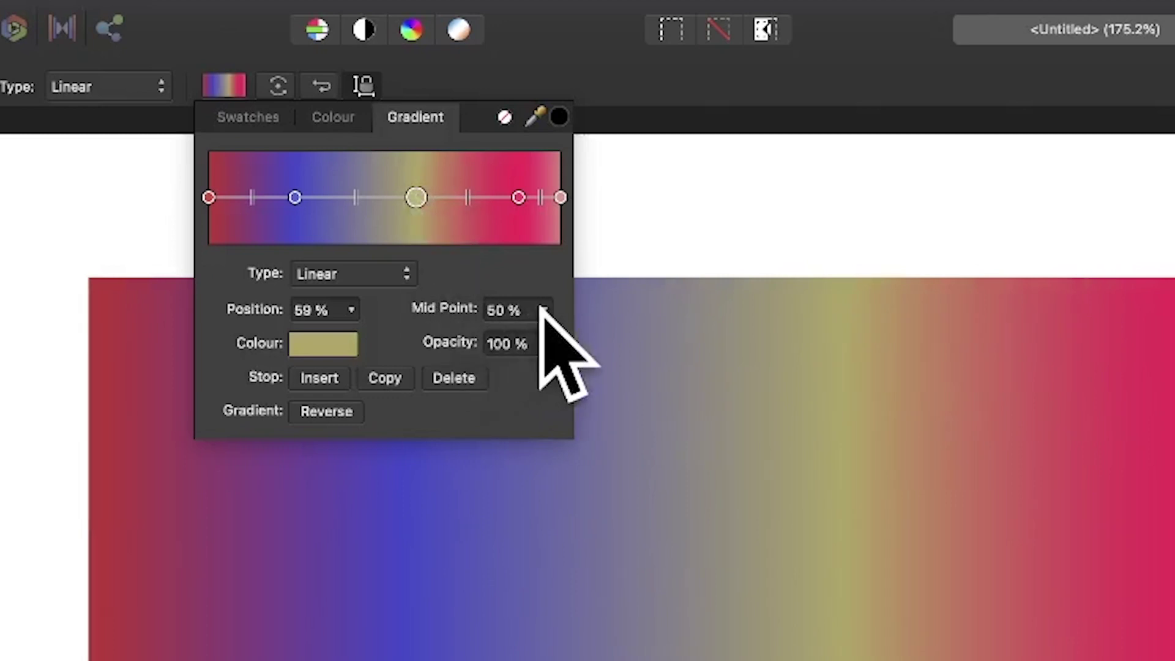
{"action": "left_click", "coordinate": [541, 309]}
{"action": "left_click_drag", "start_coordinate": [538, 336], "coordinate": [476, 336]}
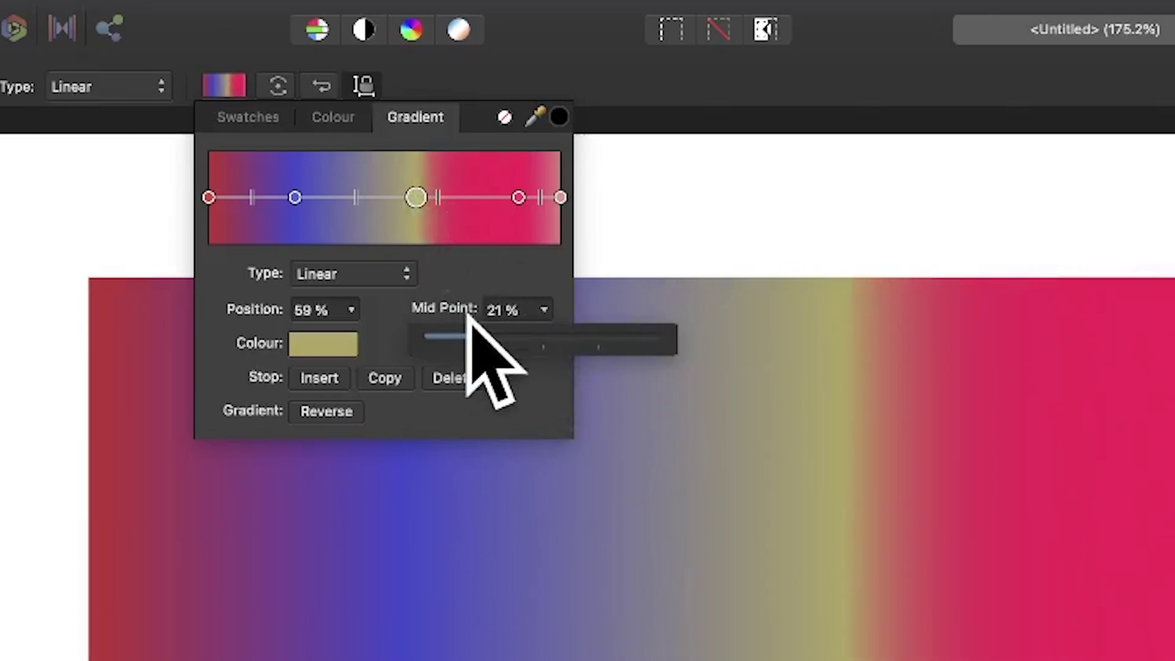
{"action": "left_click_drag", "start_coordinate": [477, 336], "coordinate": [533, 338]}
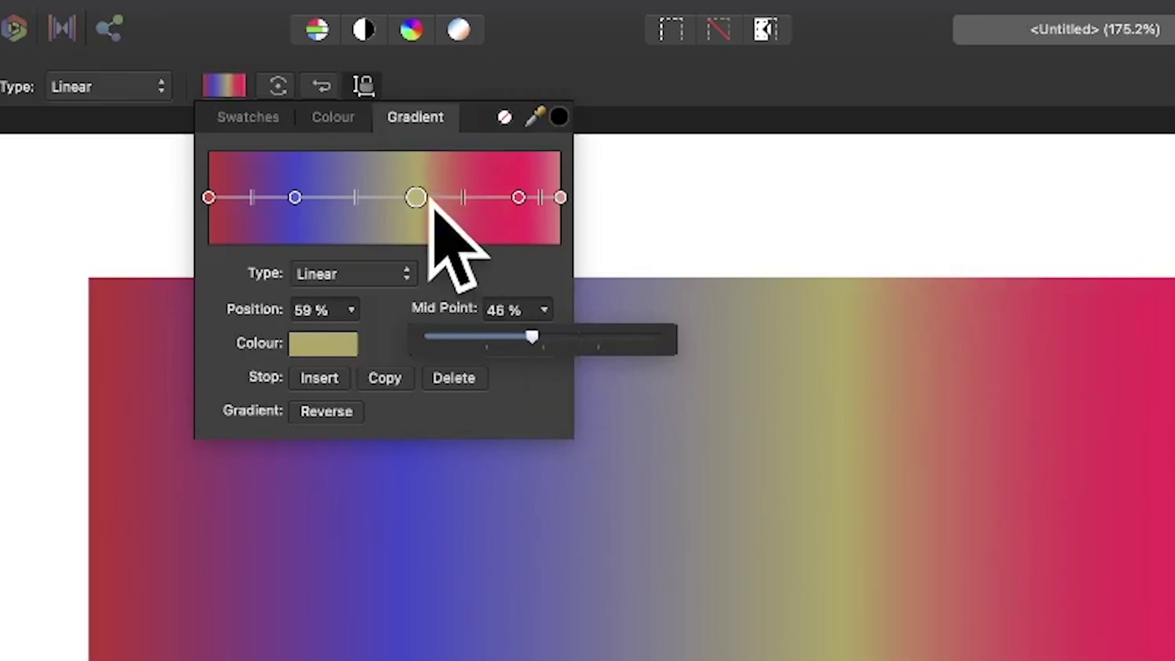
{"action": "mouse_move", "coordinate": [416, 197]}
{"action": "left_mouse_down"}
{"action": "mouse_move", "coordinate": [445, 198]}
{"action": "mouse_move", "coordinate": [424, 196]}
{"action": "left_mouse_up"}
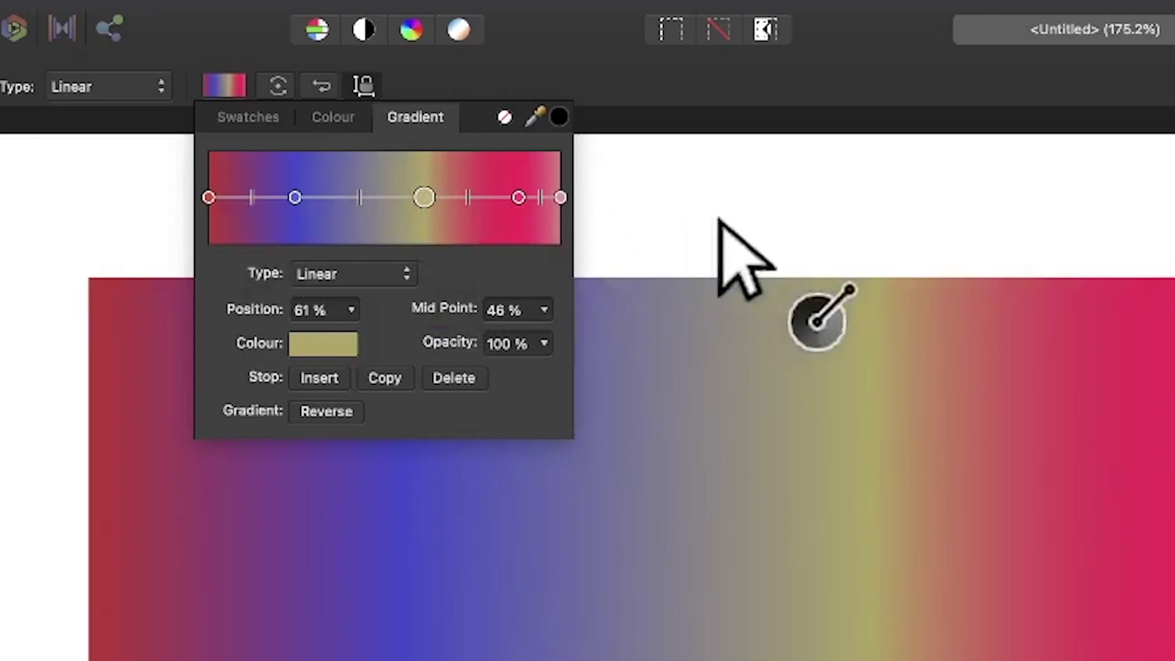
Step: Make the 100% end stop a bright, saturated teal and close the gradient editor
{"action": "left_click", "coordinate": [560, 196]}
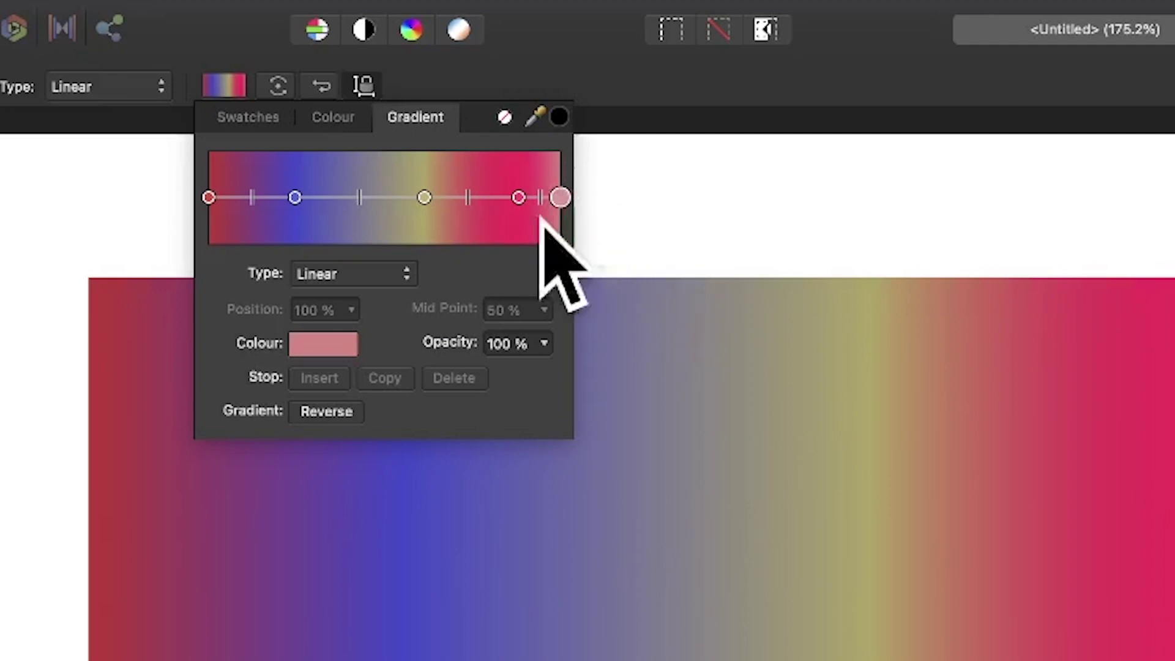
{"action": "left_click", "coordinate": [319, 341]}
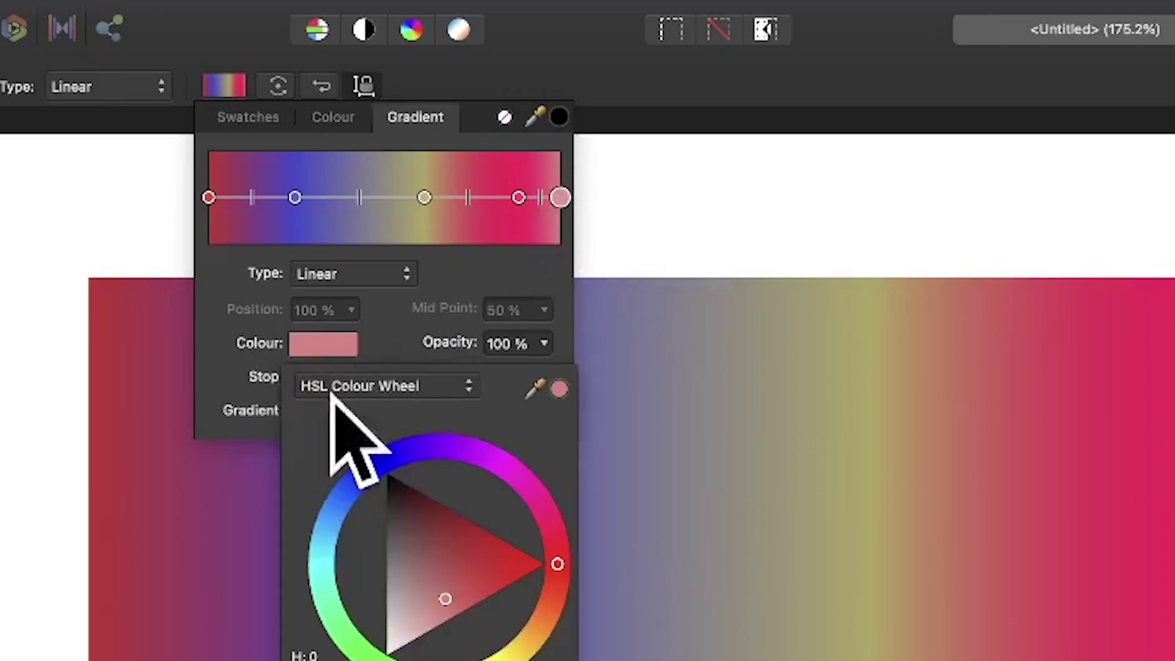
{"action": "left_click", "coordinate": [322, 575]}
{"action": "left_click_drag", "start_coordinate": [415, 558], "coordinate": [337, 572]}
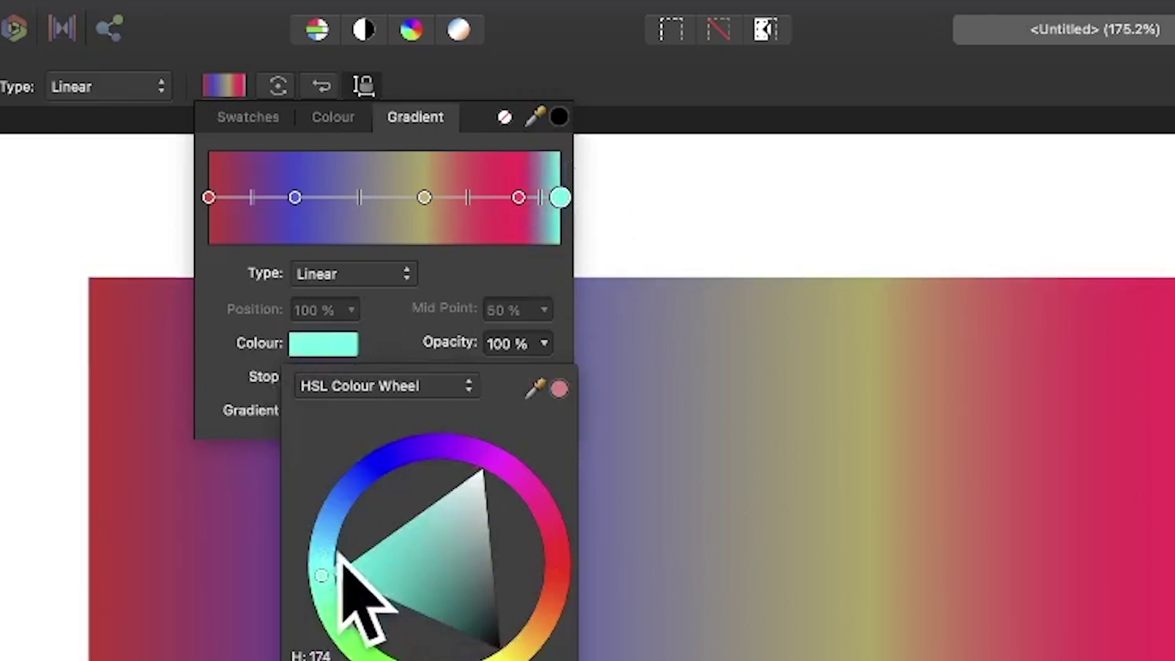
{"action": "left_click", "coordinate": [560, 40]}
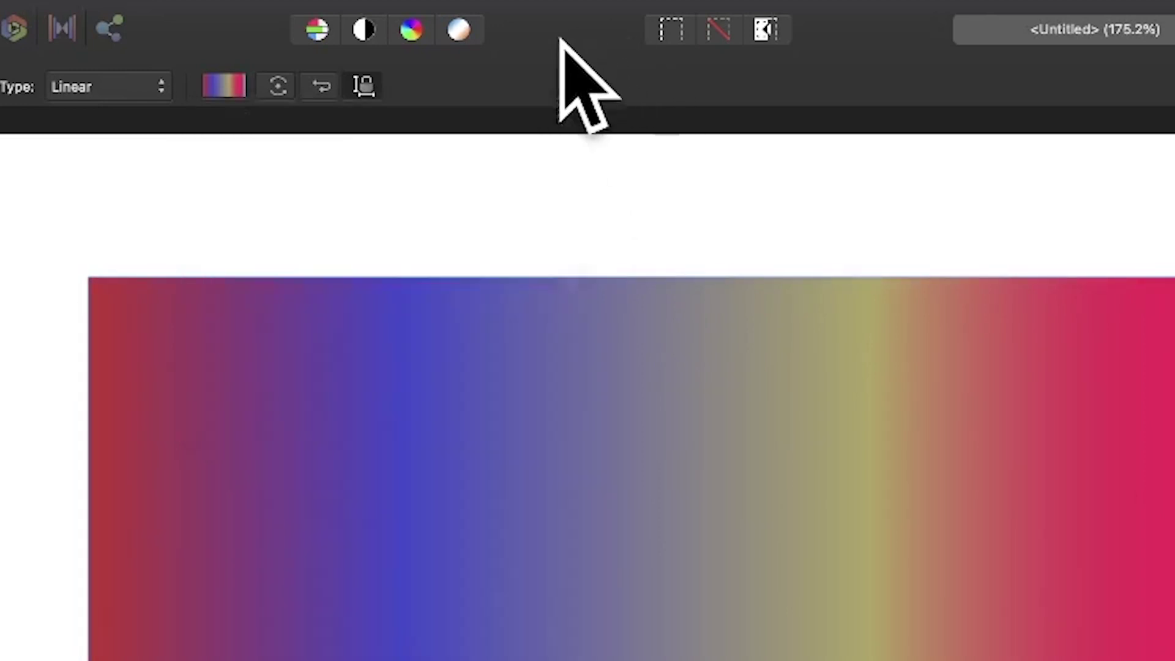
Step: Add the red-blue-yellow-crimson-teal gradient to the Gradients swatch palette with Add current fill to palette
{"action": "left_click", "coordinate": [232, 85]}
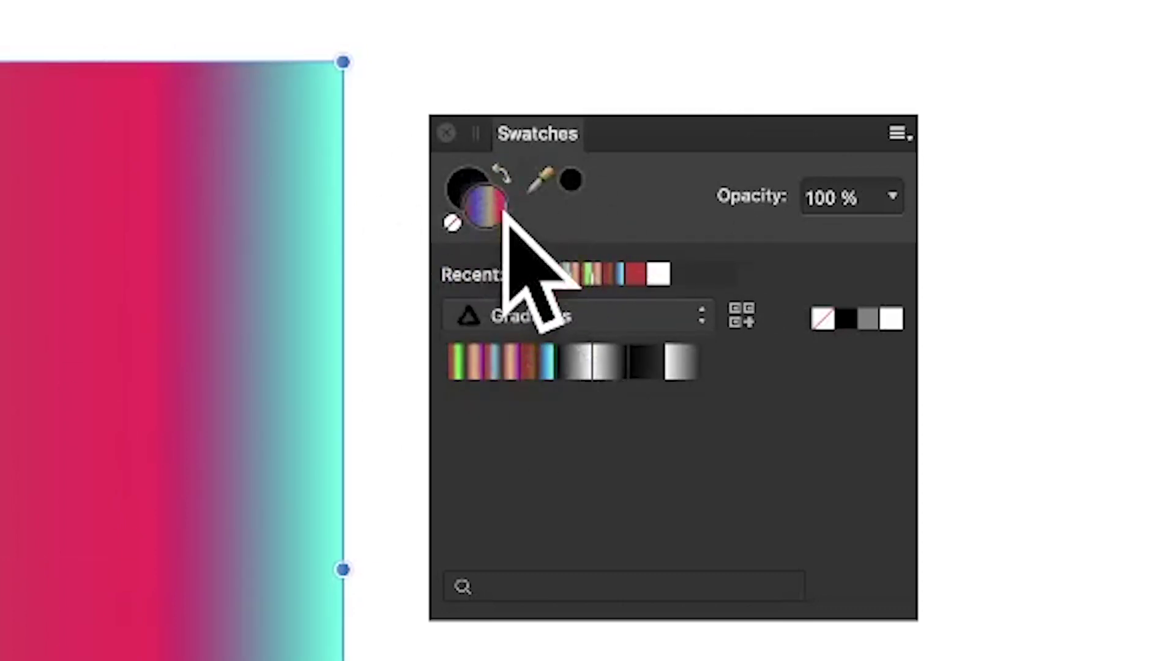
{"action": "left_click", "coordinate": [612, 315]}
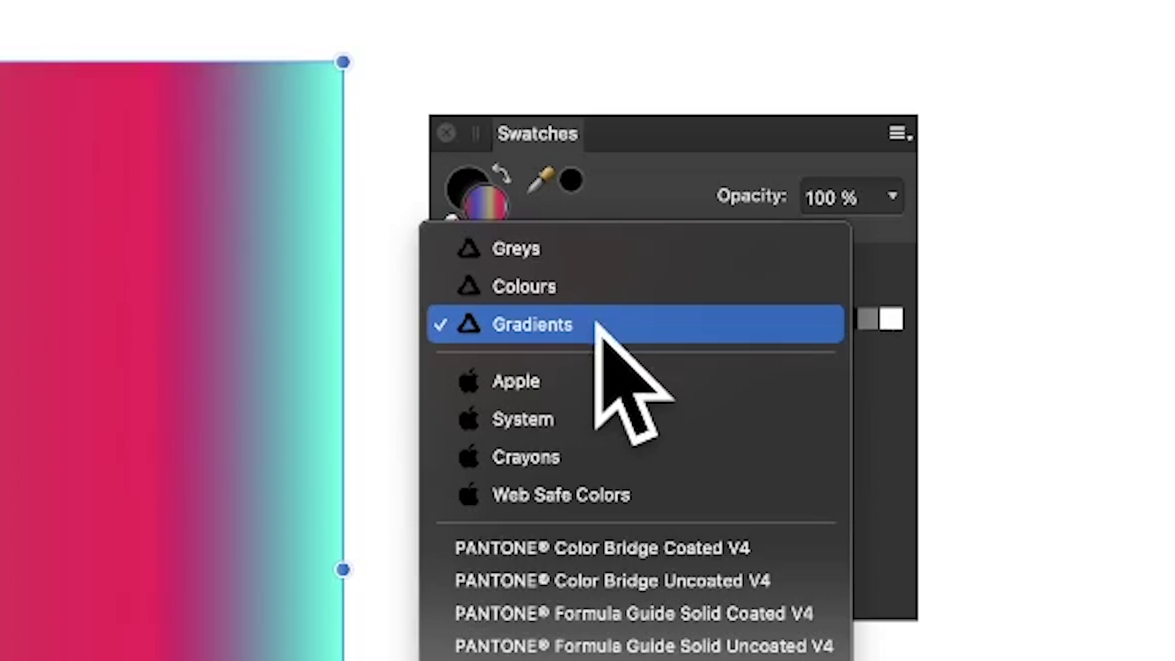
{"action": "left_click", "coordinate": [597, 325]}
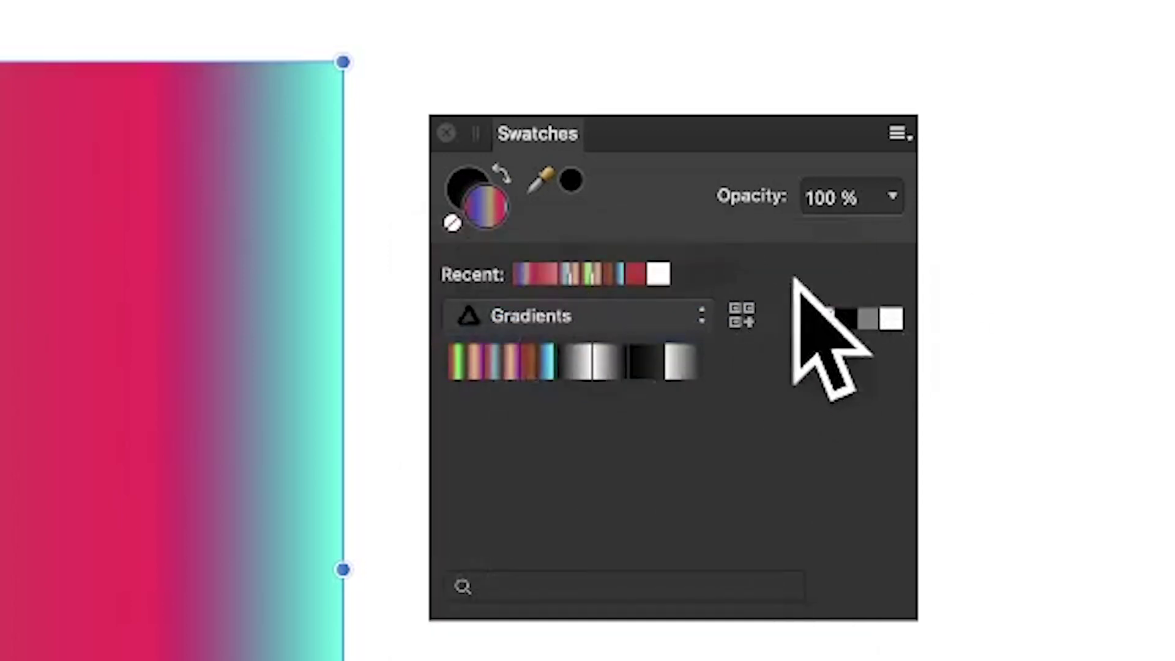
{"action": "left_click", "coordinate": [744, 315]}
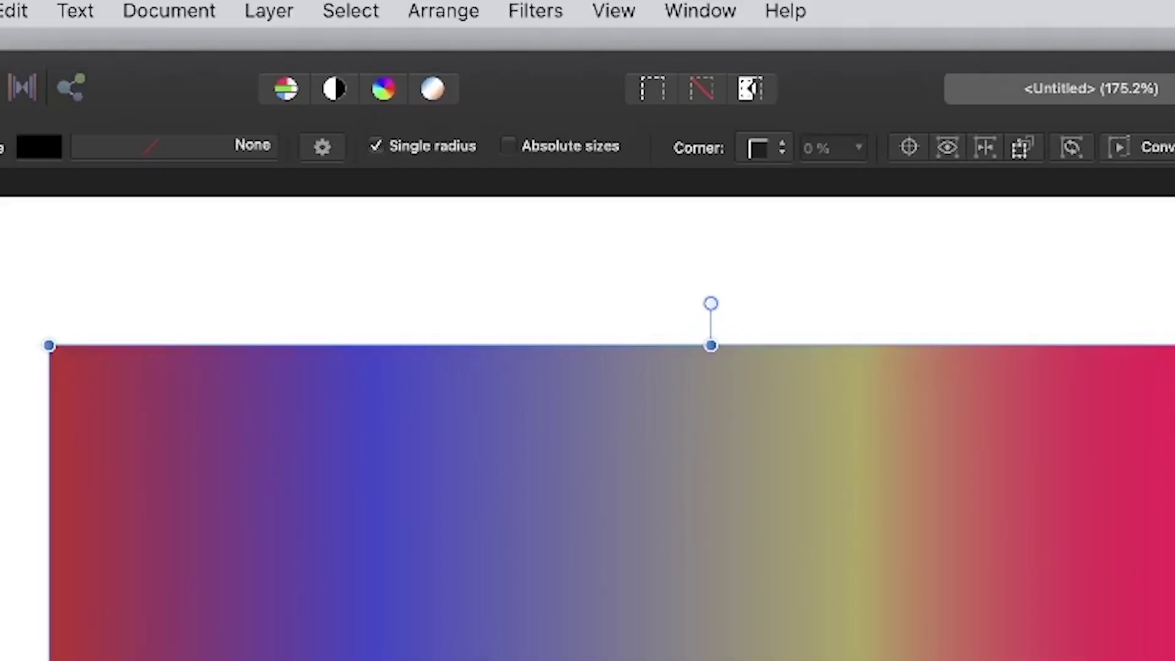
Step: Recolour the yellow stop at 61% black in the gradient's stop editor, then return to the Move tool
{"action": "key", "text": "g"}
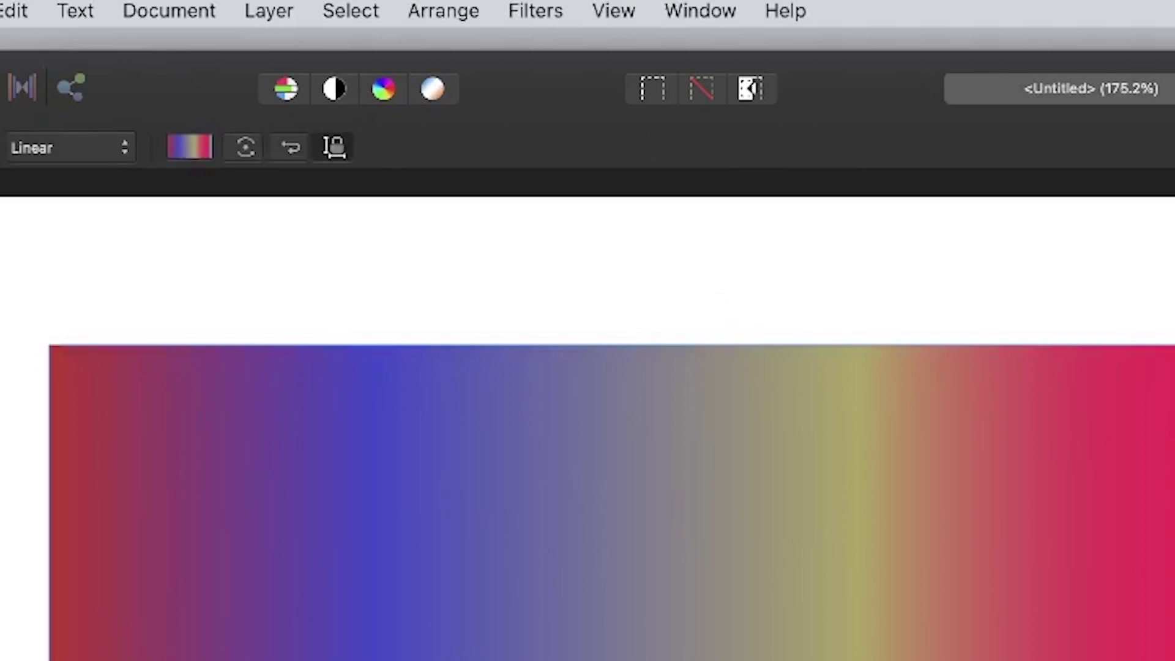
{"action": "left_click", "coordinate": [192, 148]}
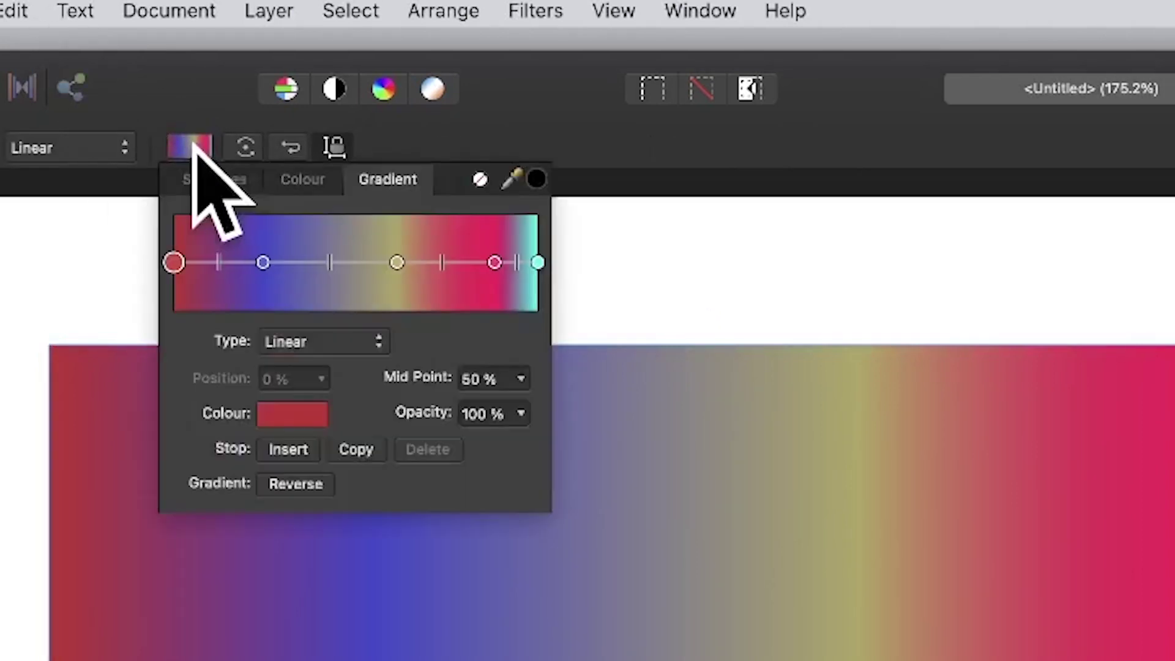
{"action": "left_click", "coordinate": [397, 262]}
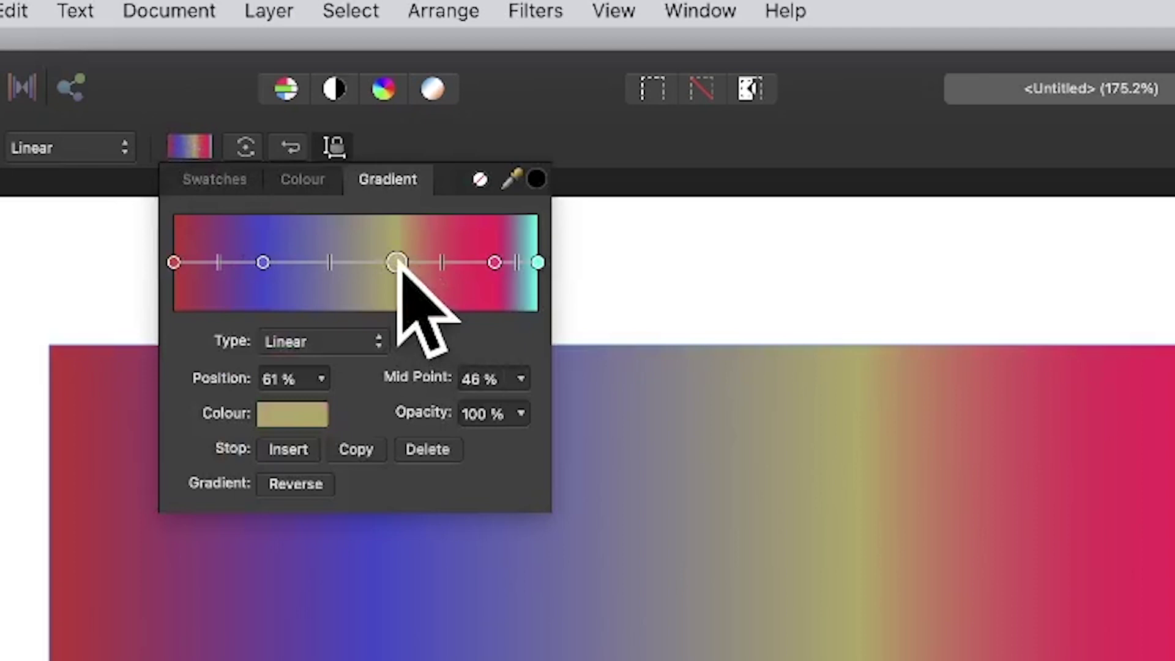
{"action": "left_click", "coordinate": [304, 413]}
{"action": "left_click_drag", "start_coordinate": [428, 637], "coordinate": [467, 498]}
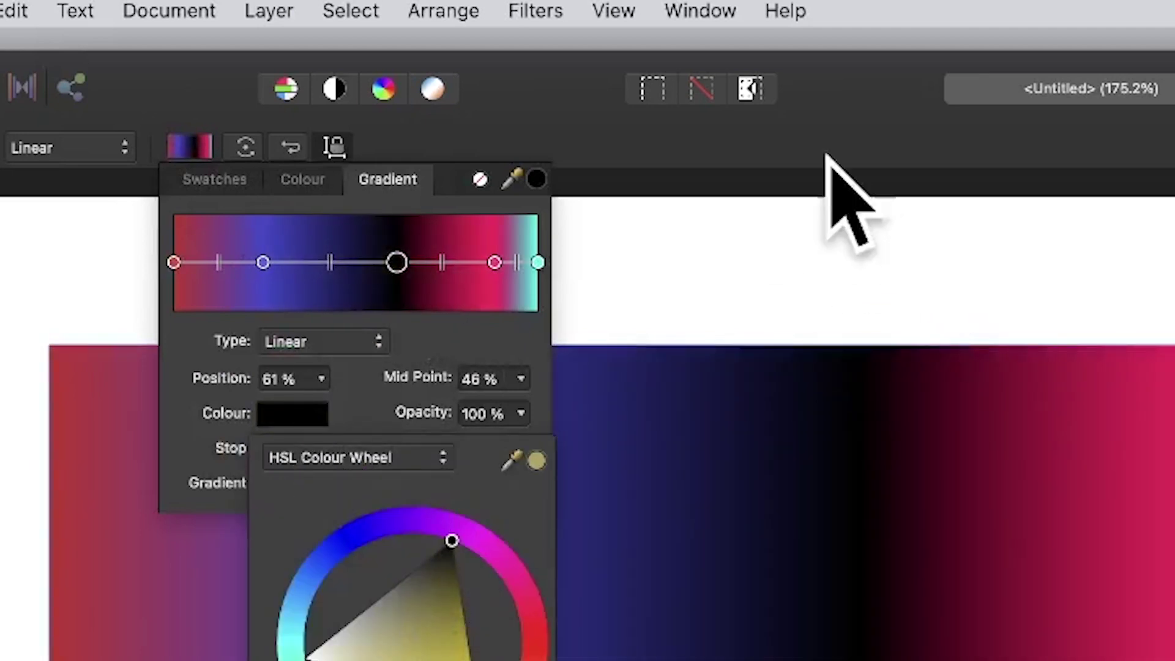
{"action": "left_click", "coordinate": [868, 133]}
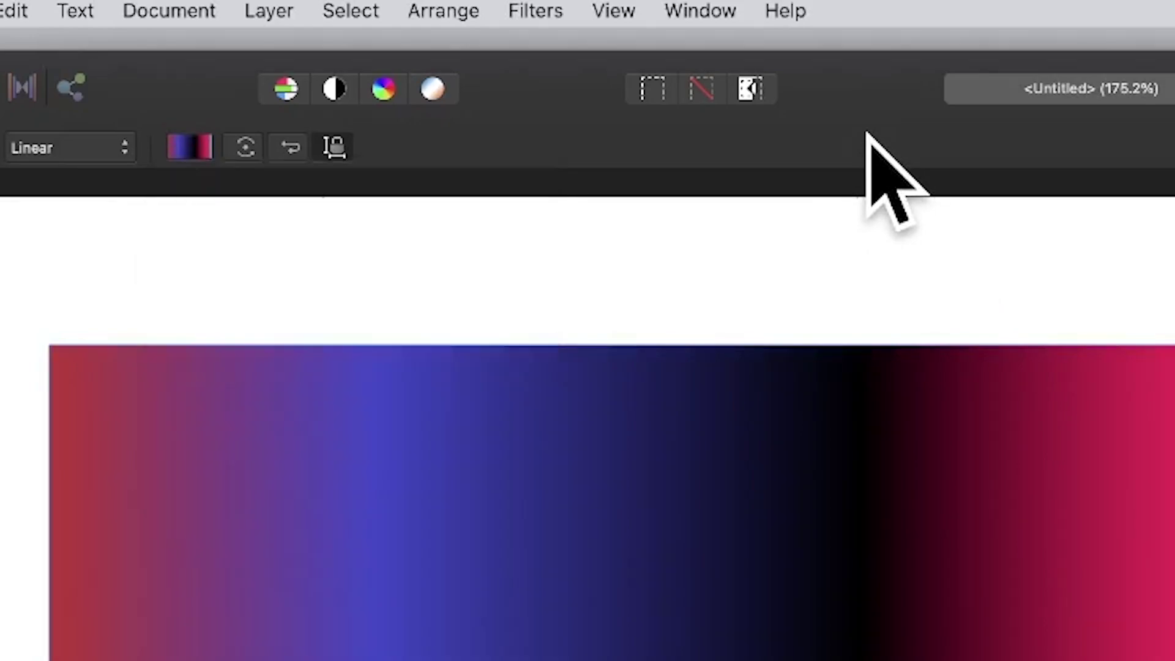
{"action": "left_click", "coordinate": [142, 116]}
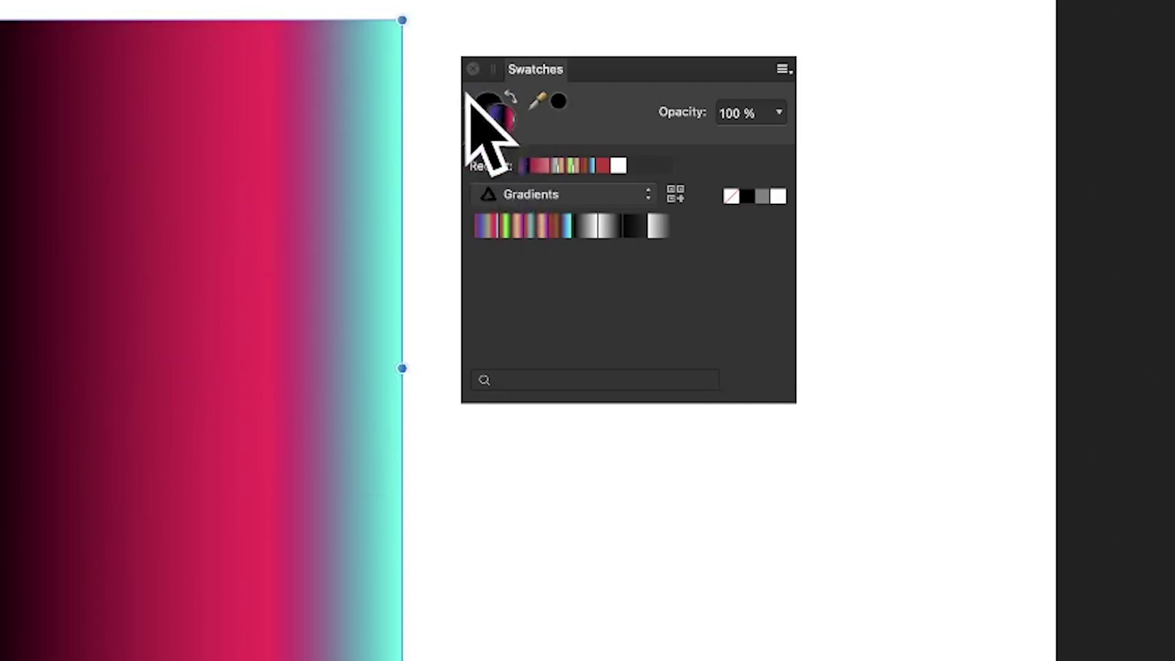
Step: Save the black-stop gradient as a swatch, then preview several saved gradients on the rectangle, ending on red-to-cyan
{"action": "left_click", "coordinate": [677, 194]}
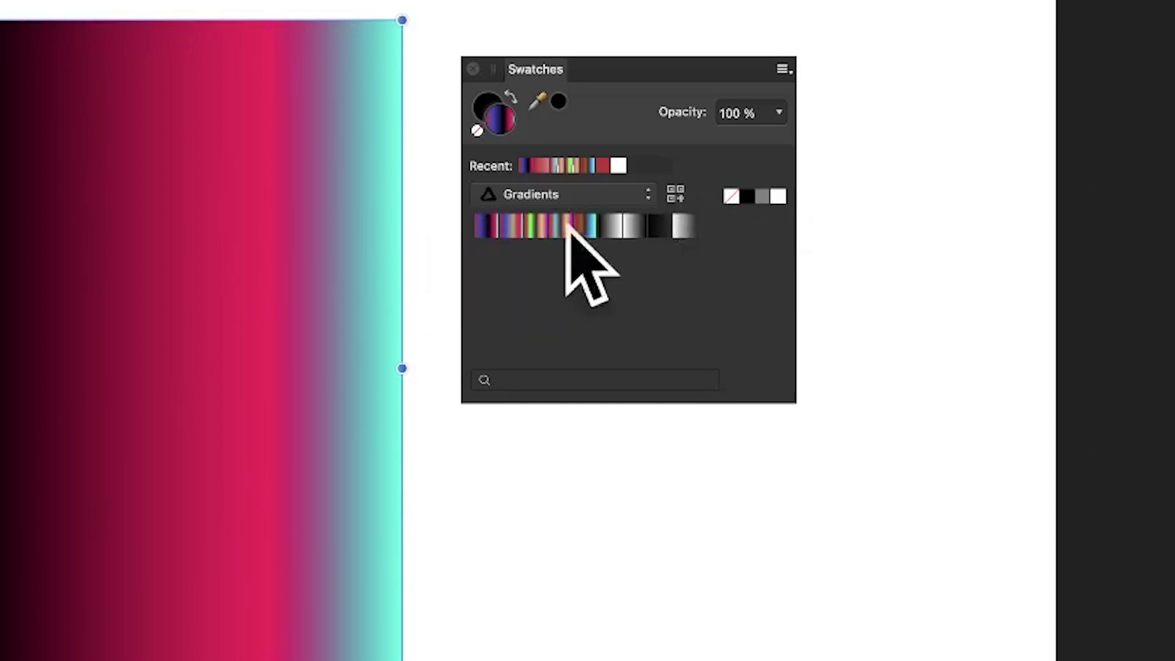
{"action": "left_click", "coordinate": [676, 223]}
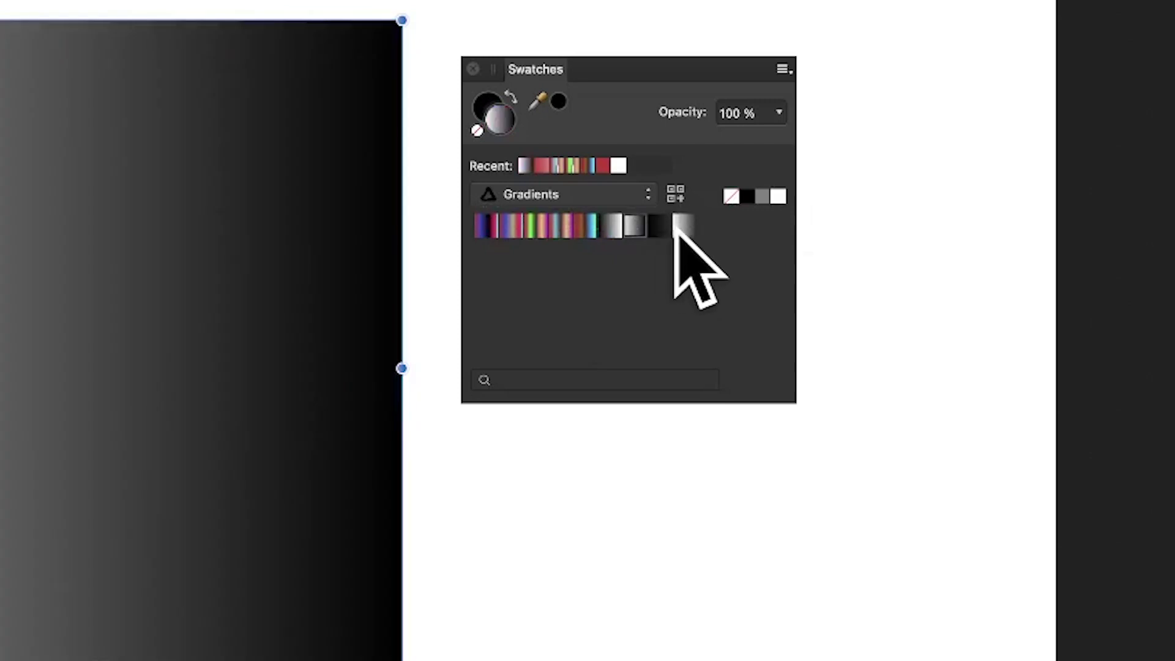
{"action": "left_click", "coordinate": [674, 223]}
{"action": "left_click", "coordinate": [655, 226]}
{"action": "left_click", "coordinate": [655, 226]}
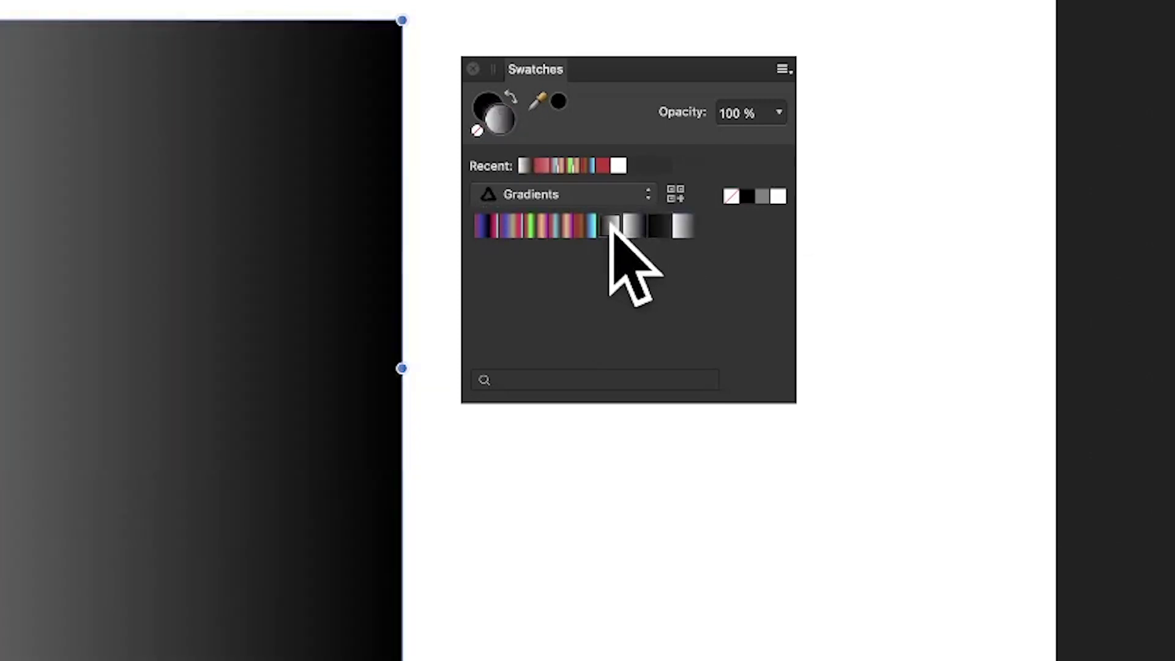
{"action": "left_click", "coordinate": [611, 227]}
{"action": "left_click", "coordinate": [587, 226]}
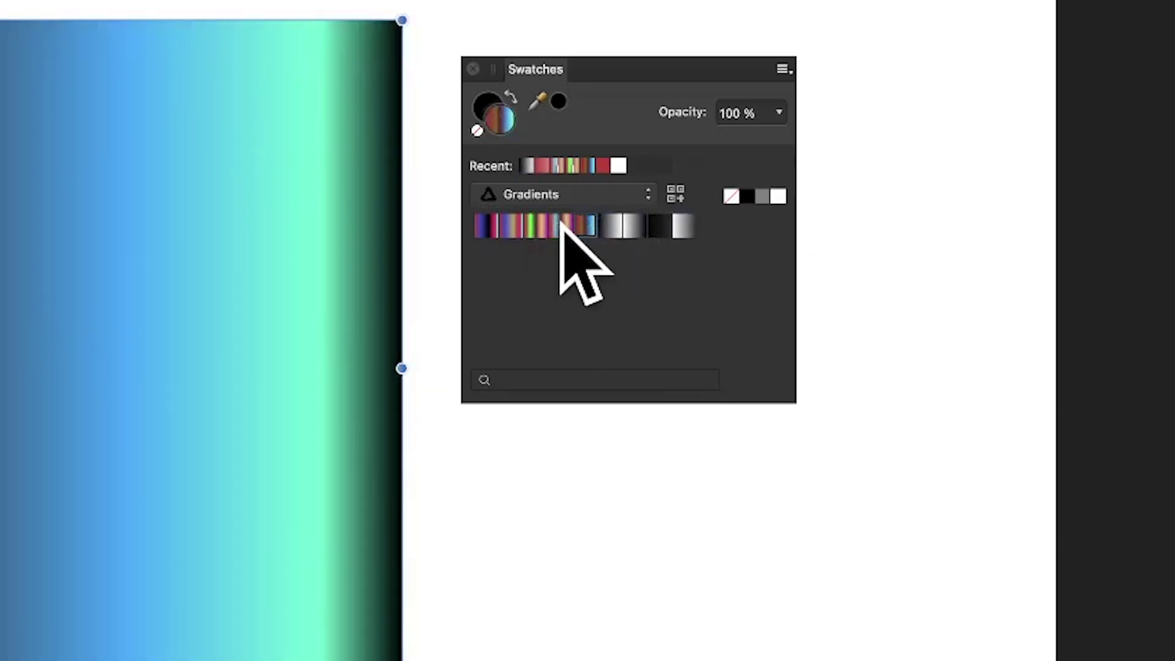
{"action": "left_click", "coordinate": [551, 228]}
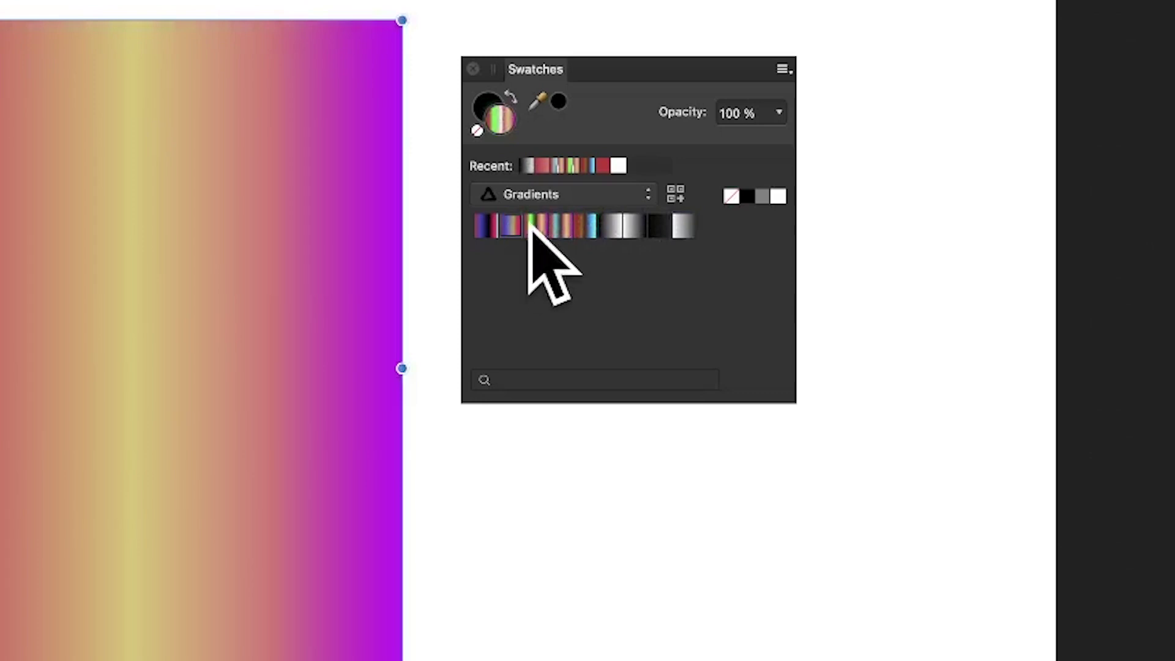
{"action": "left_click", "coordinate": [511, 226]}
{"action": "left_click", "coordinate": [783, 69]}
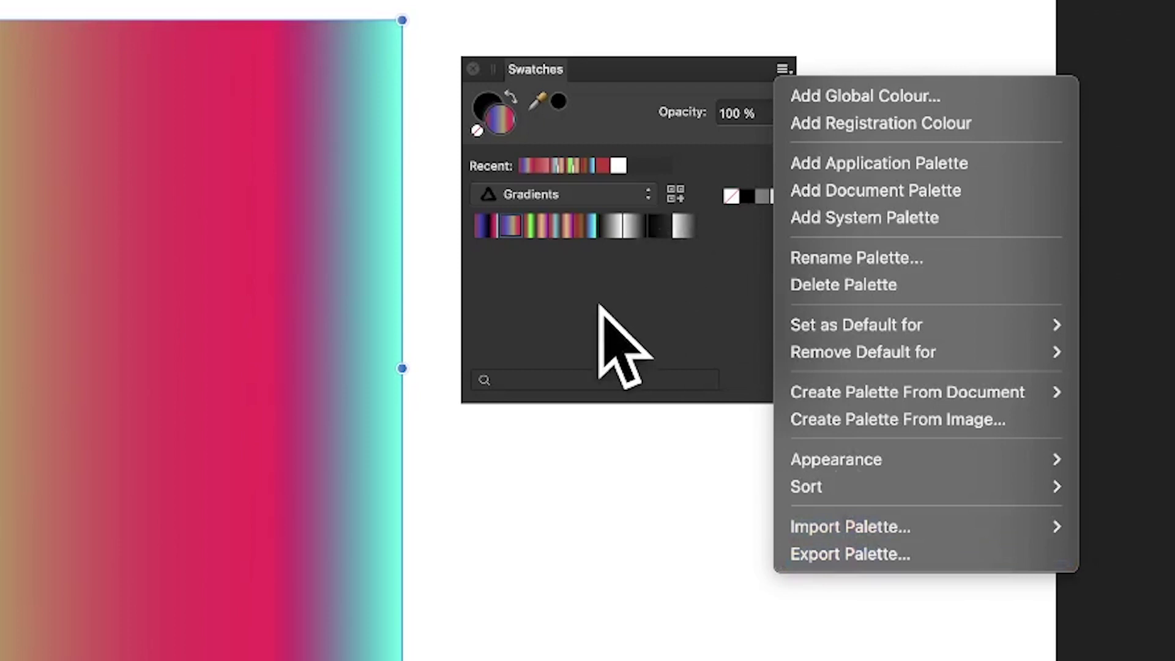
Step: Reapply the saved red, blue and black gradient swatch to the rectangle and move the Swatches panel aside
{"action": "left_click", "coordinate": [609, 340]}
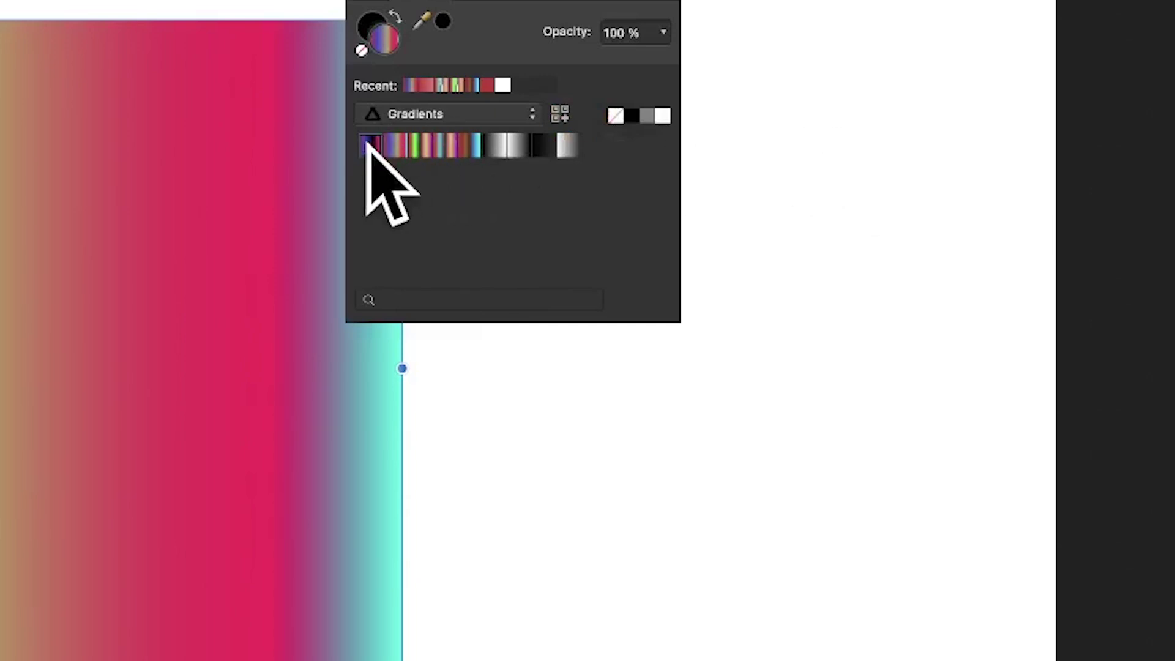
{"action": "left_click", "coordinate": [368, 145]}
{"action": "left_click_drag", "start_coordinate": [438, 6], "coordinate": [534, 101]}
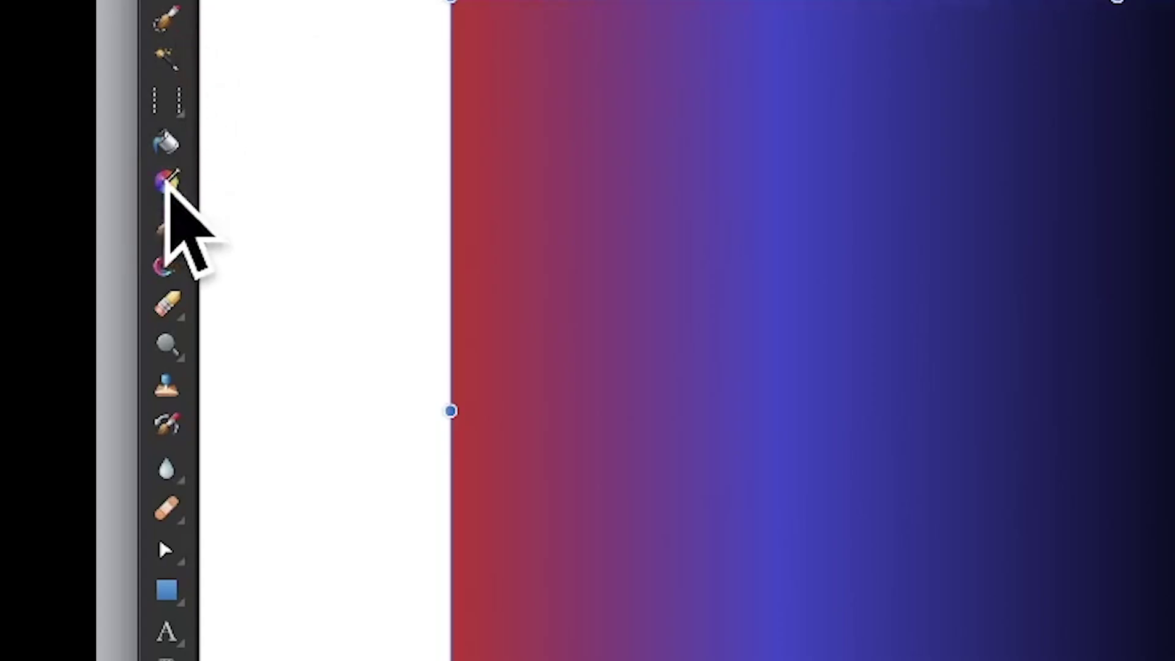
Step: Make the rectangle's gradient Elliptical, centred near the top middle of the rectangle
{"action": "left_click", "coordinate": [27, 202]}
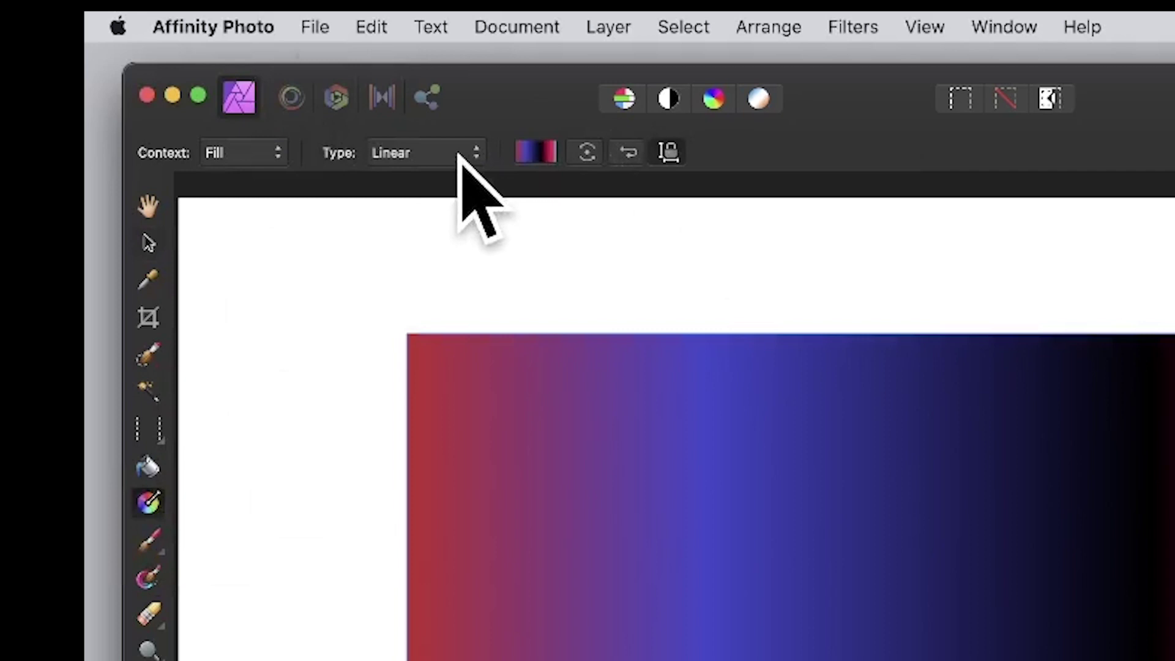
{"action": "left_click", "coordinate": [459, 163]}
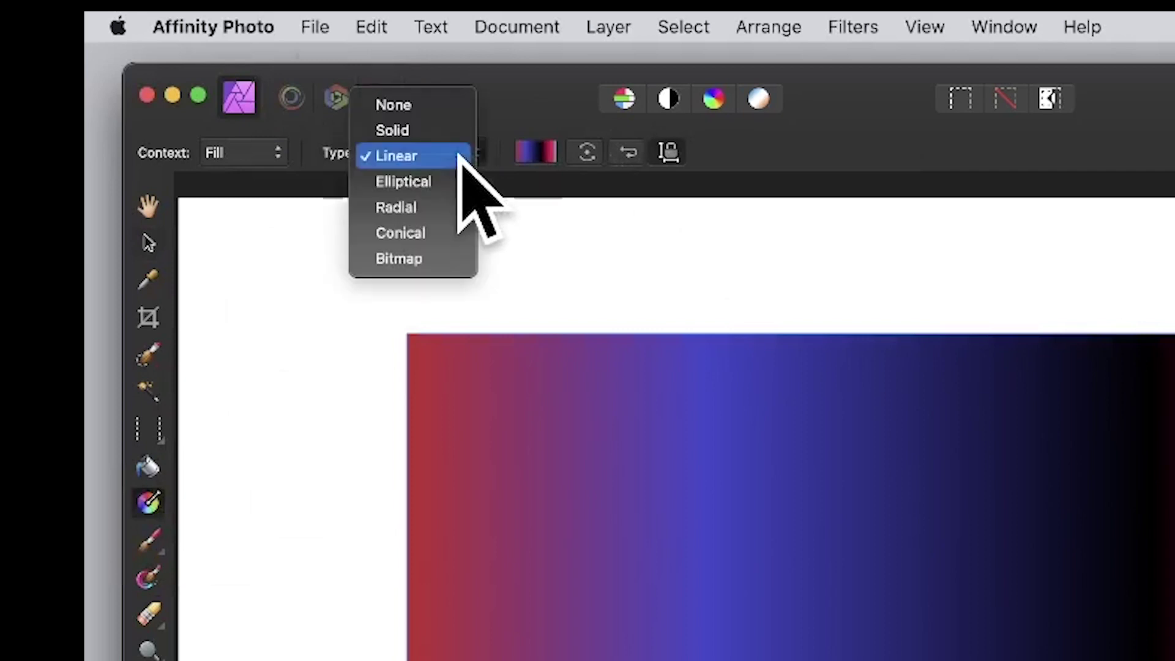
{"action": "left_click", "coordinate": [440, 181]}
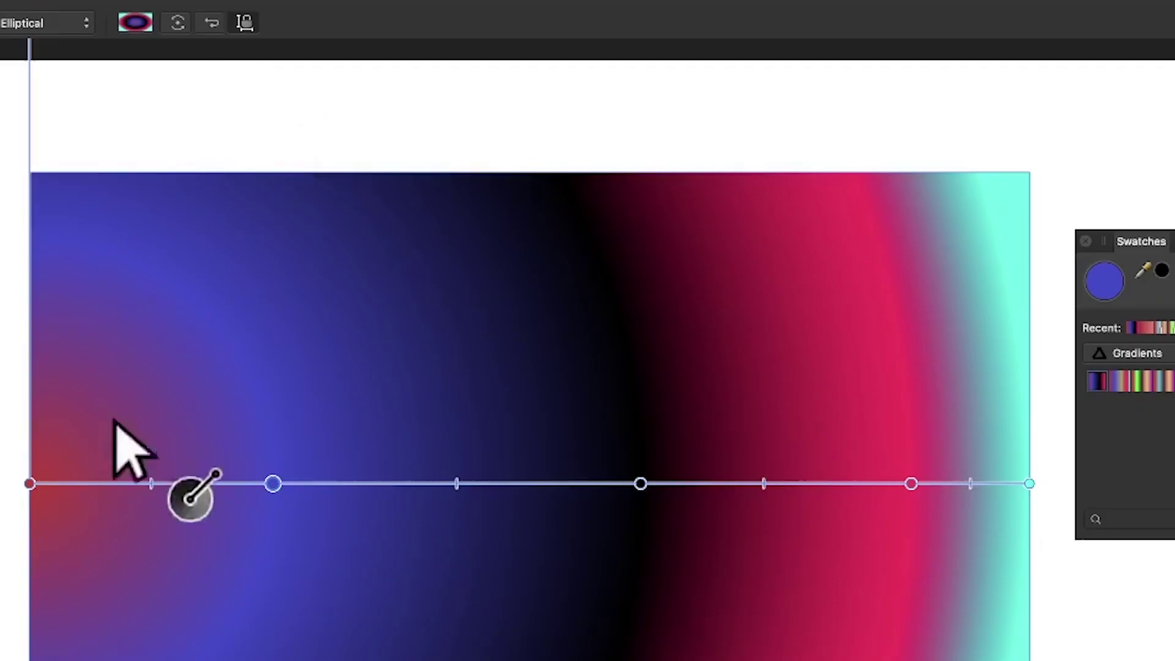
{"action": "left_click_drag", "start_coordinate": [31, 482], "coordinate": [645, 219]}
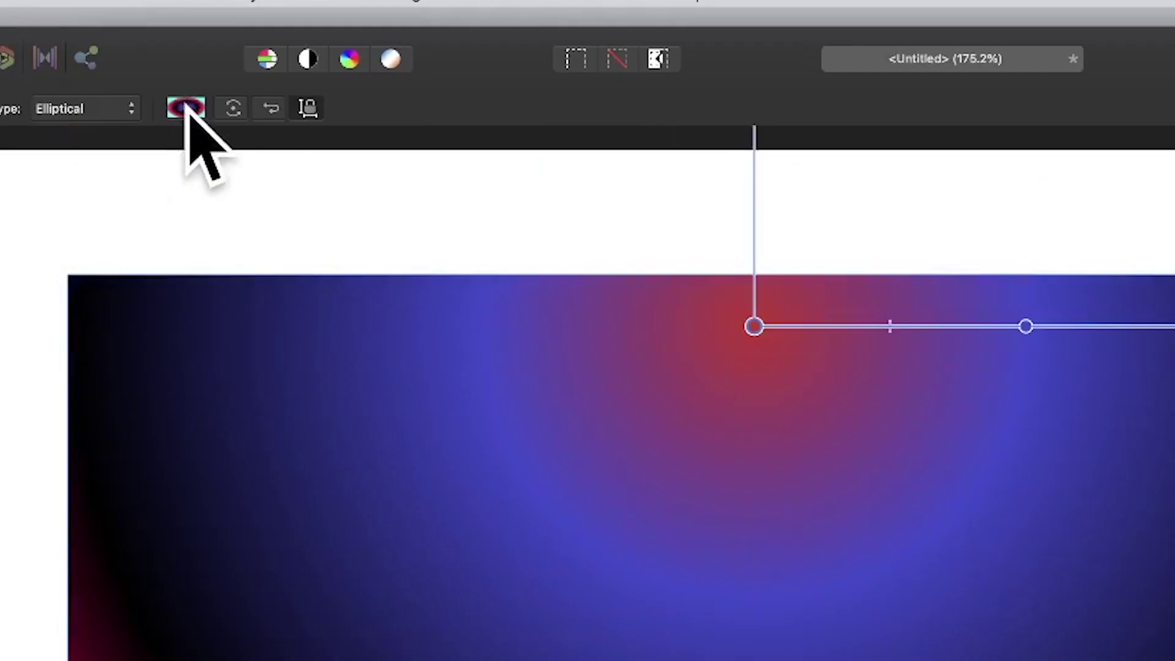
Step: Change the elliptical gradient's 88% stop from pink to white
{"action": "left_click", "coordinate": [186, 108]}
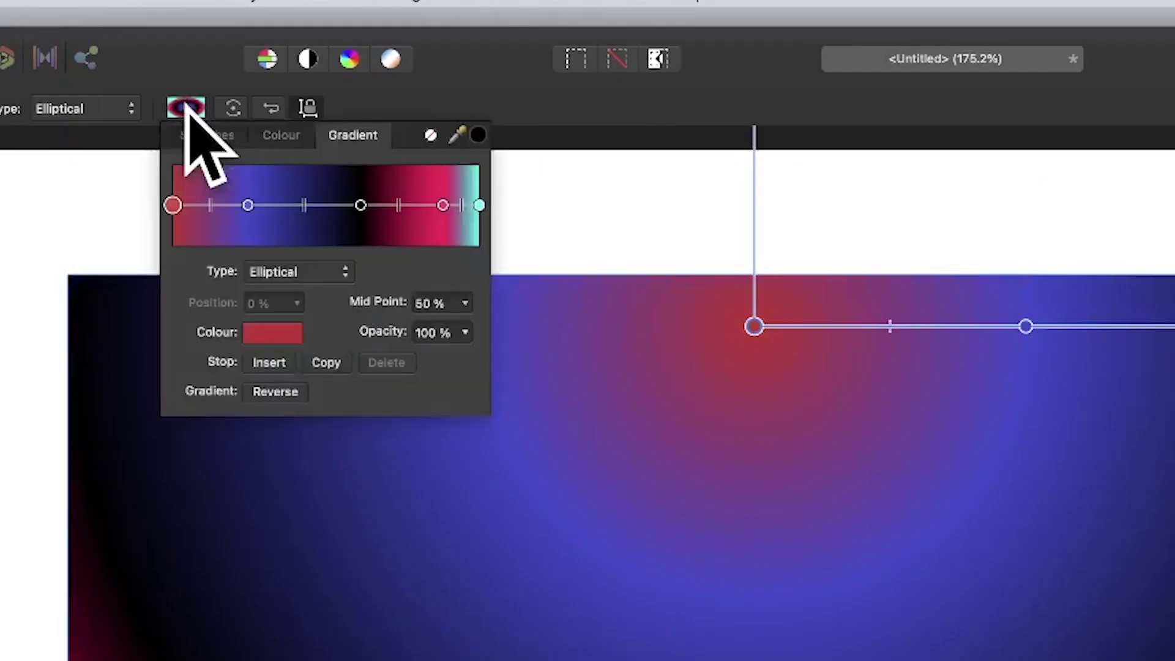
{"action": "left_click", "coordinate": [442, 205]}
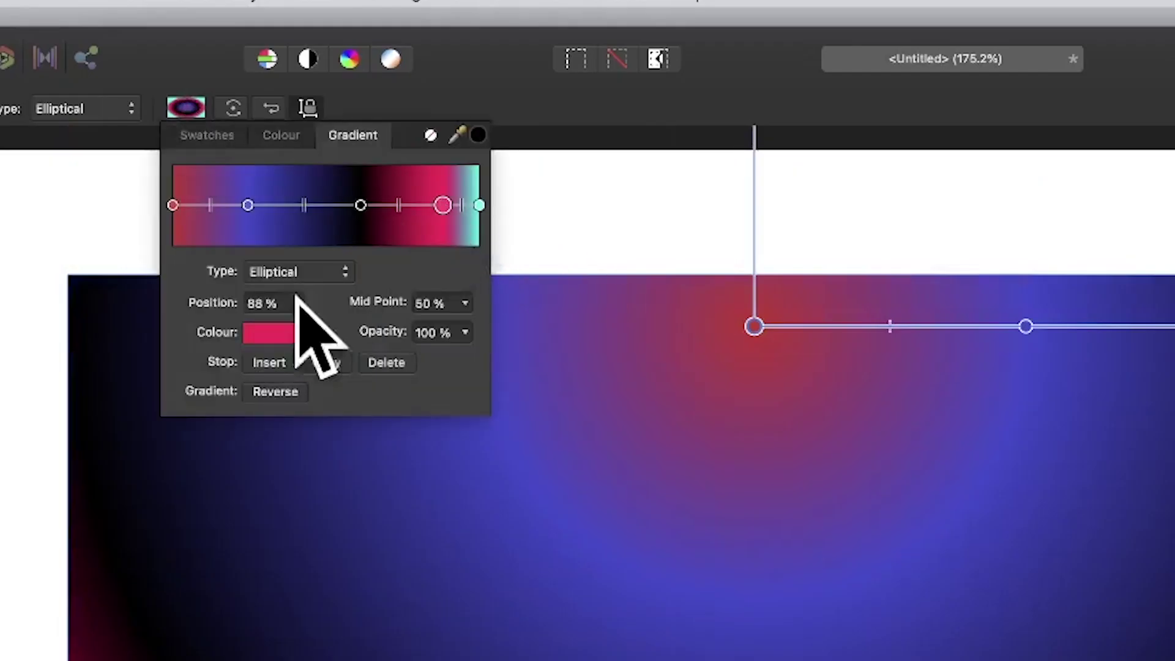
{"action": "left_click", "coordinate": [277, 331]}
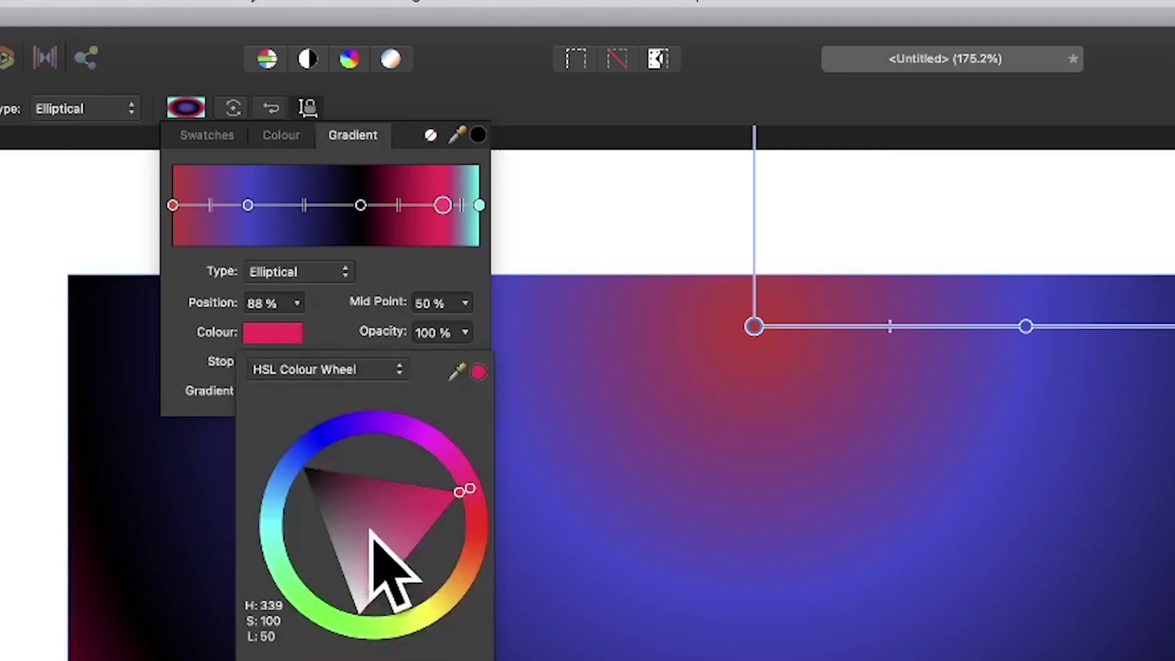
{"action": "left_click_drag", "start_coordinate": [380, 582], "coordinate": [359, 616]}
{"action": "left_click", "coordinate": [496, 92]}
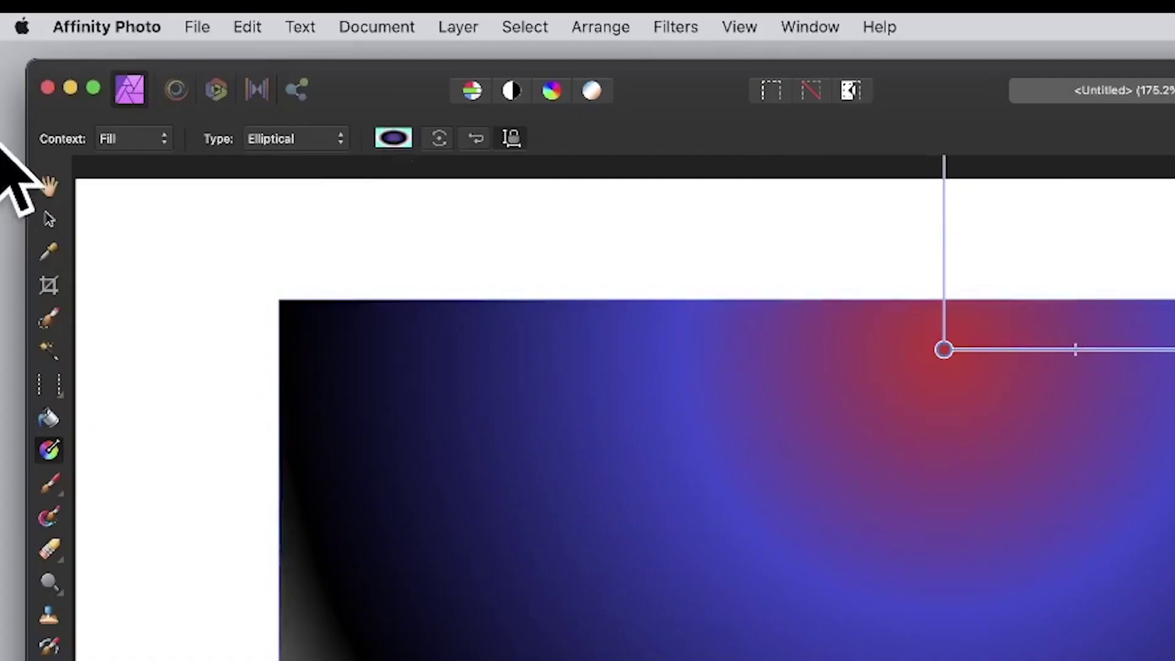
{"action": "left_click", "coordinate": [26, 95]}
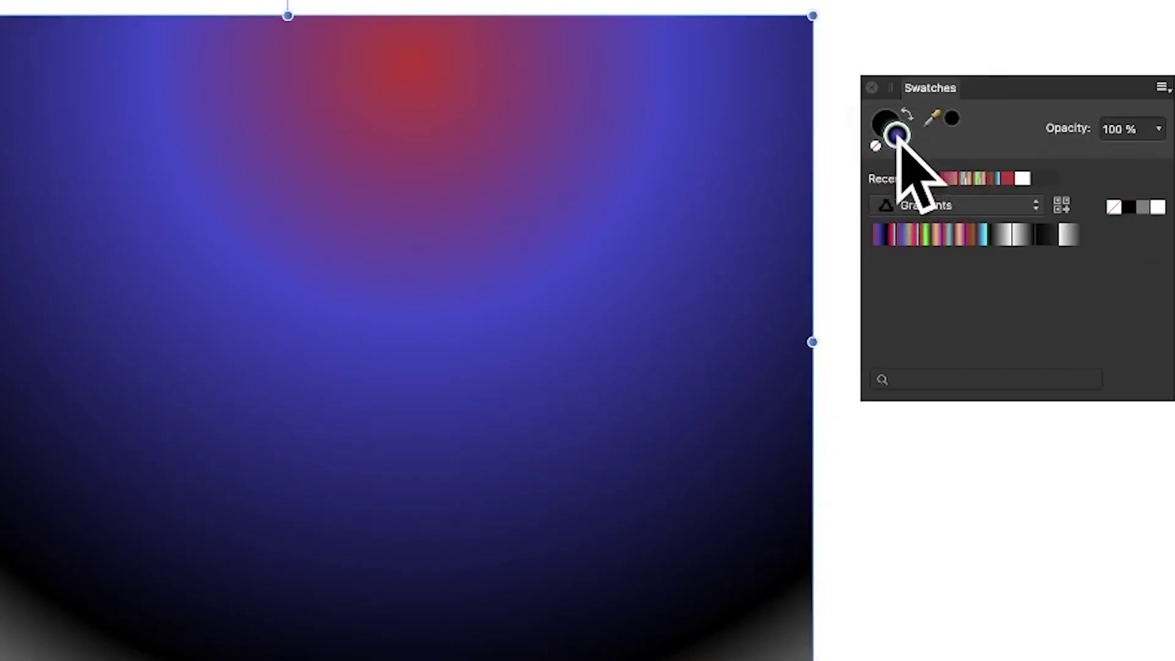
Step: Add the elliptical red-blue-black-white gradient to the Gradients palette, then reapply it after trying two other swatches
{"action": "left_click", "coordinate": [1063, 205]}
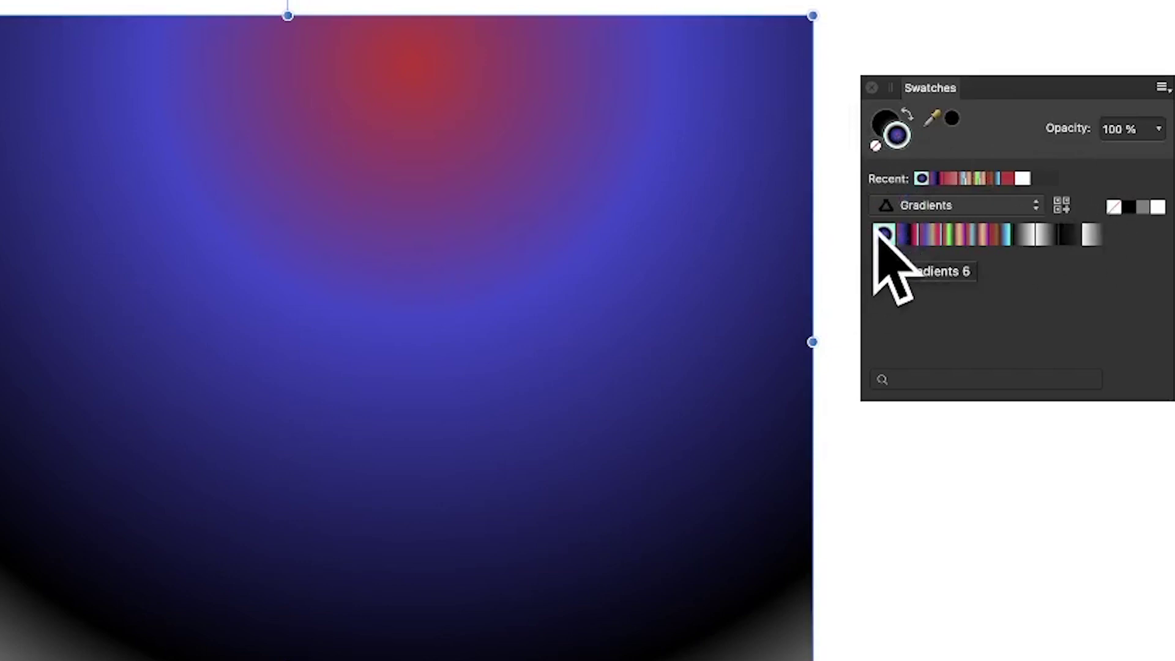
{"action": "left_click", "coordinate": [902, 234]}
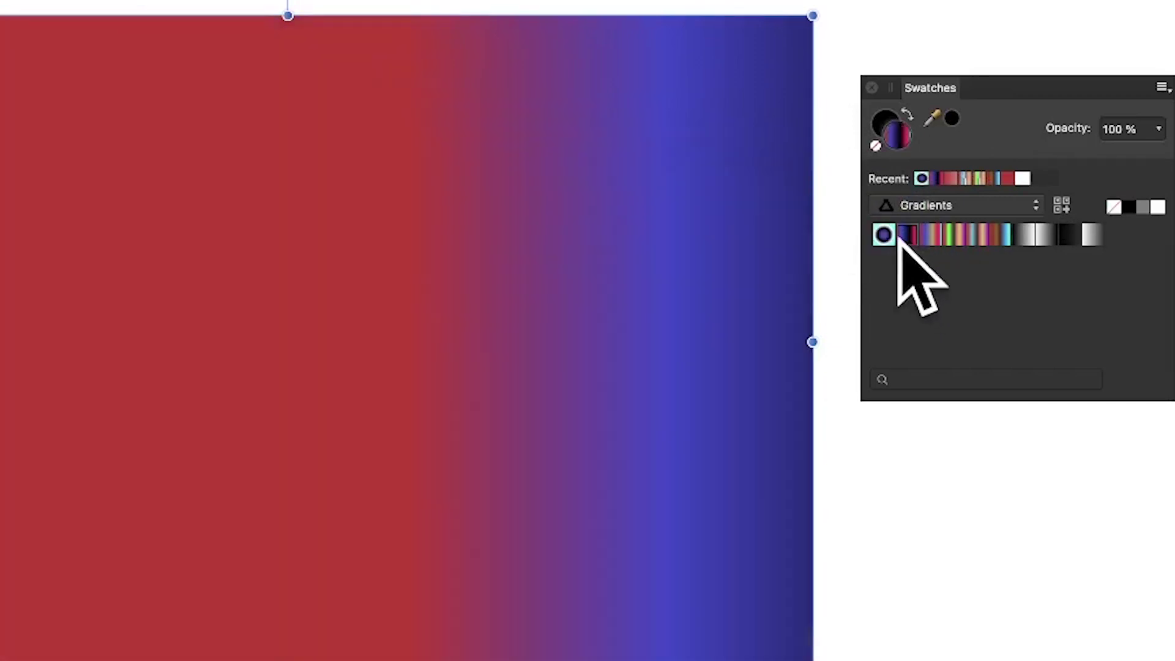
{"action": "left_click", "coordinate": [949, 234]}
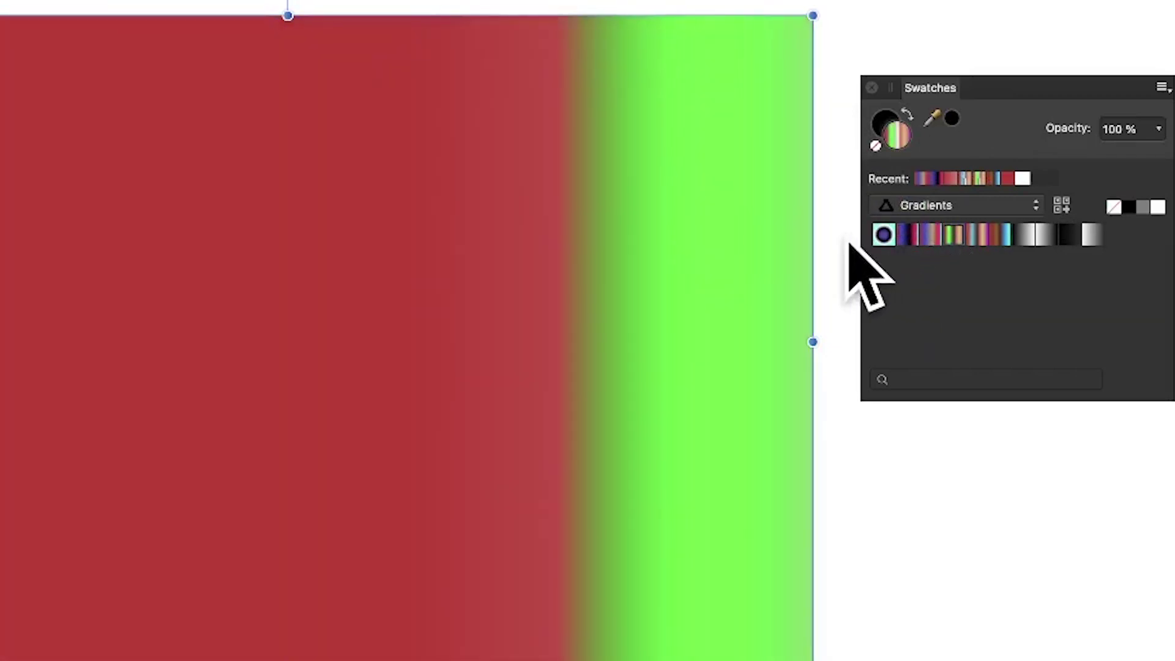
{"action": "left_click", "coordinate": [884, 234]}
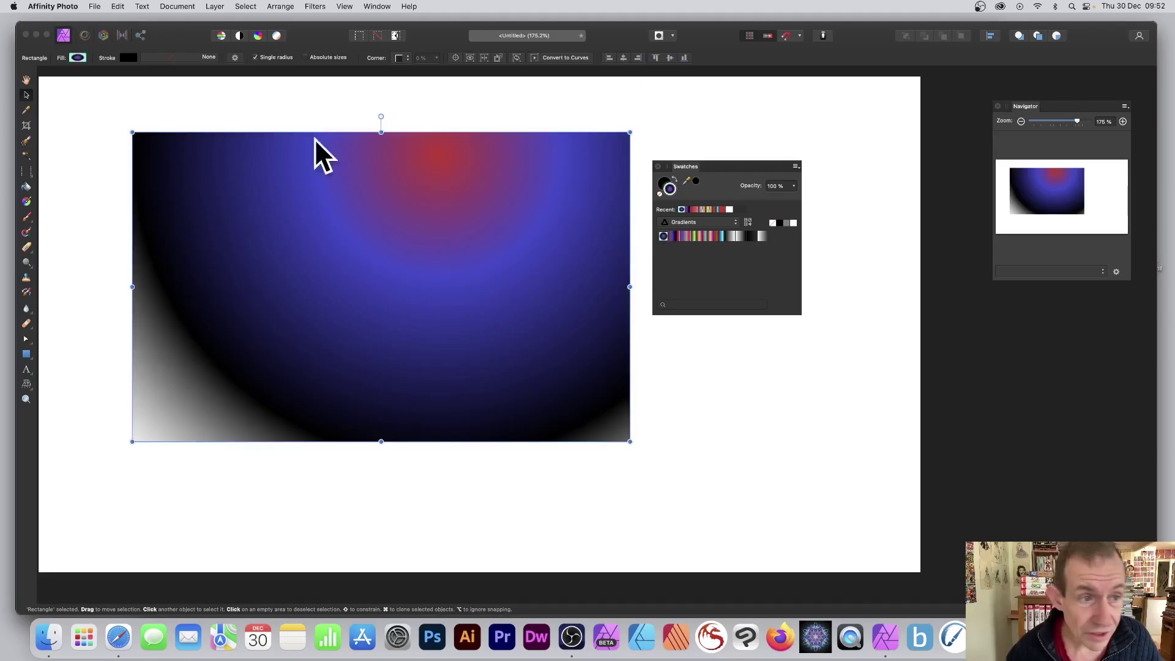
Step: Change the rectangle's gradient type from Elliptical back to Linear
{"action": "left_click", "coordinate": [27, 202]}
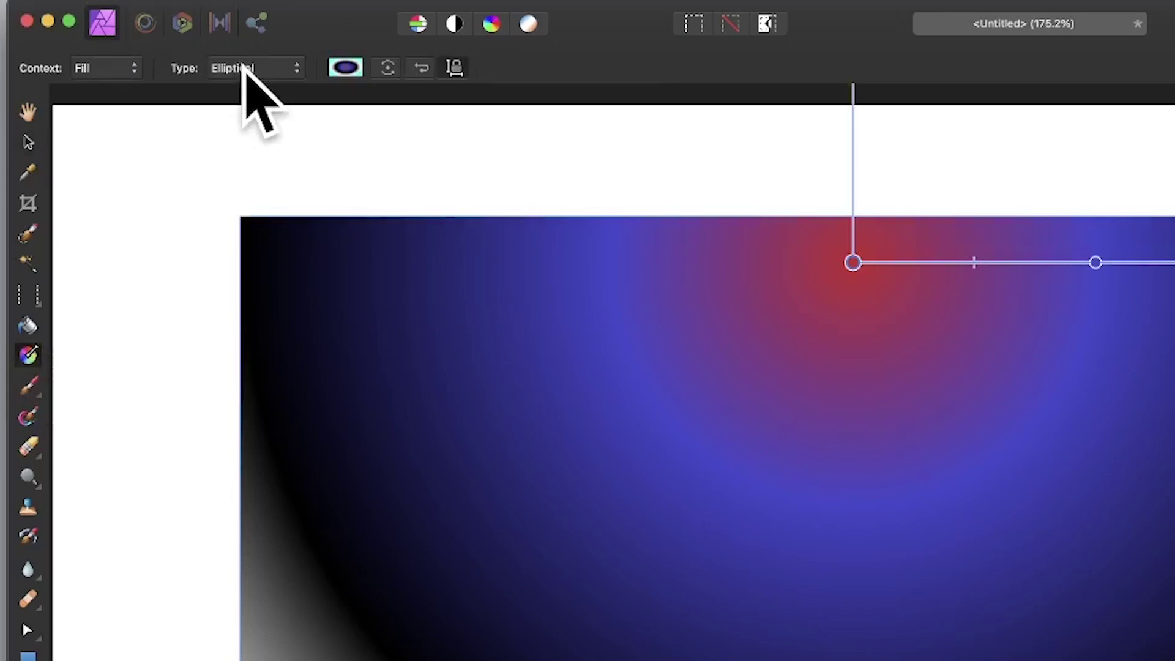
{"action": "left_click", "coordinate": [244, 68]}
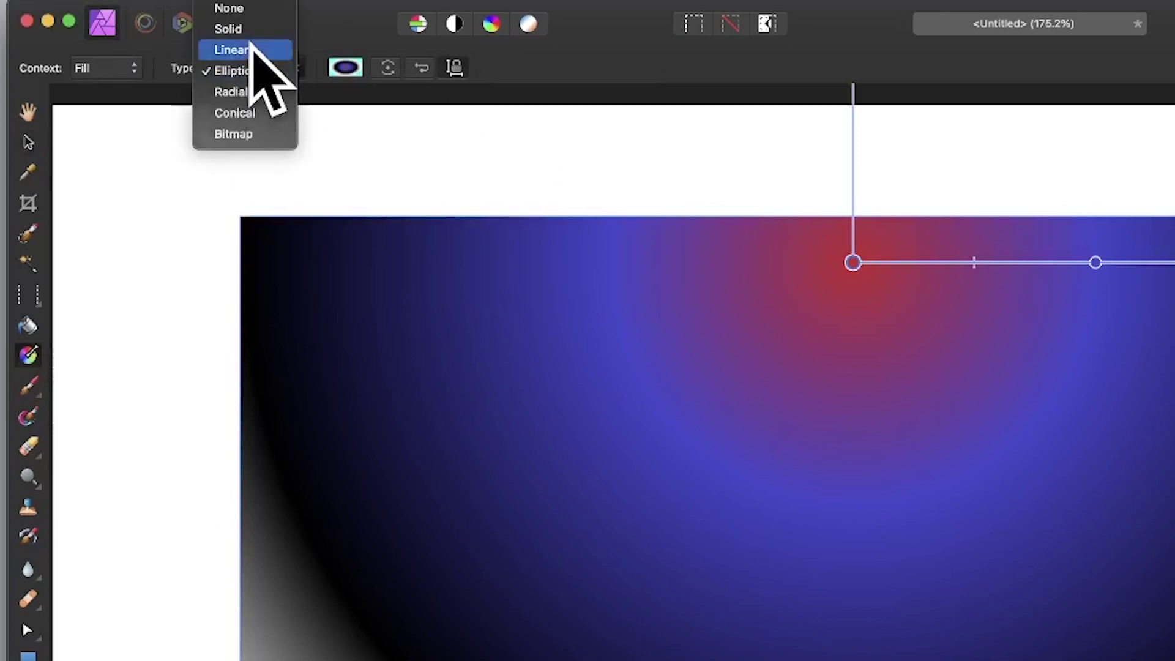
{"action": "left_click", "coordinate": [248, 49]}
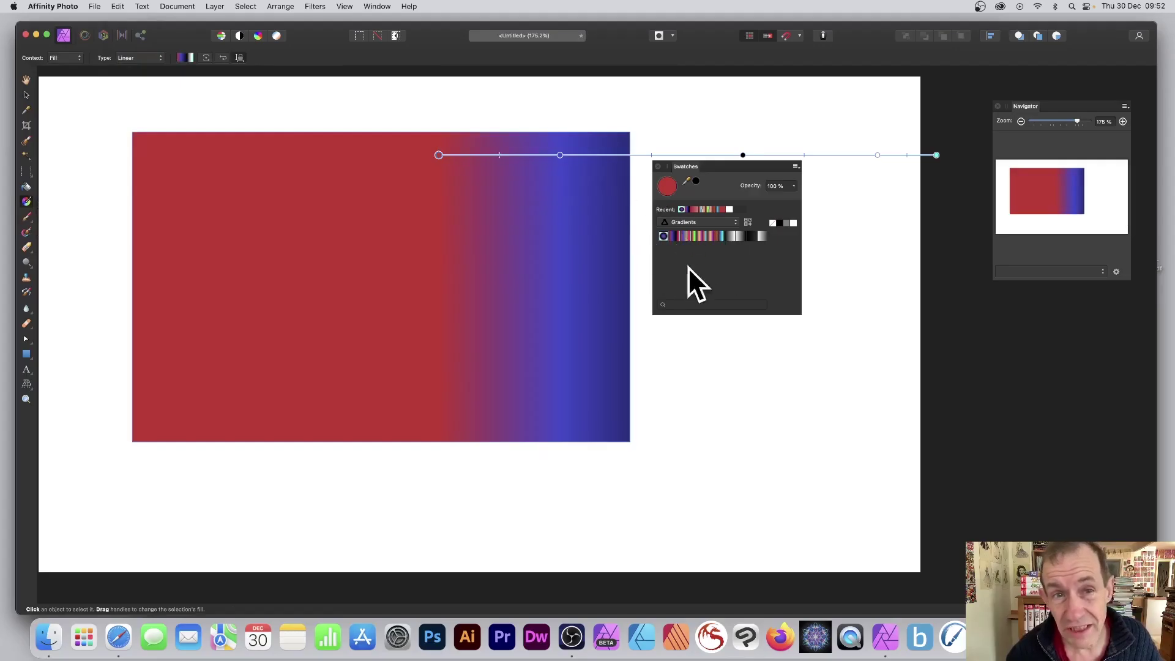